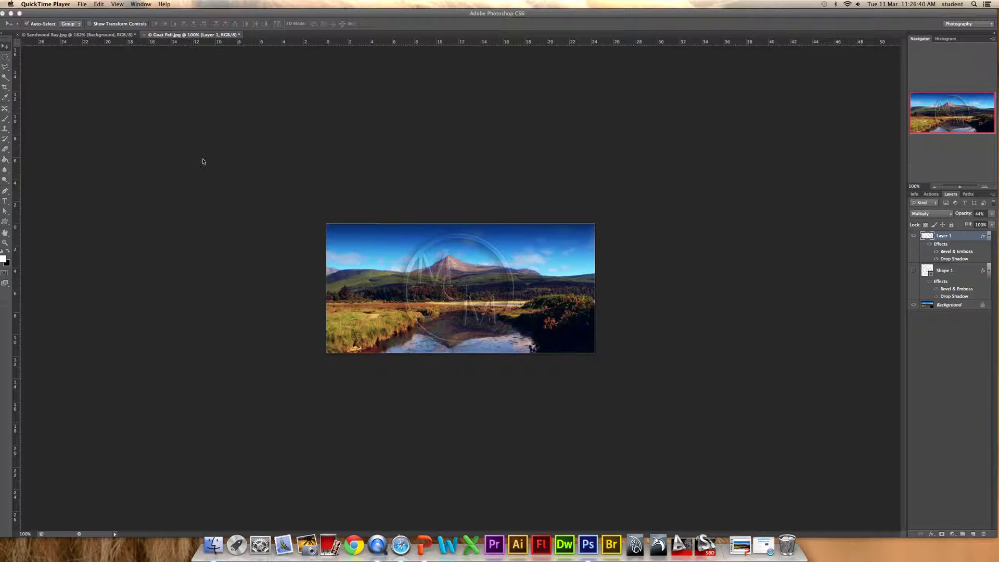
# - Create a new white CMYK document of 1200 × 1200 pixels at 300 pixels/inch
pyautogui.click(83, 13)
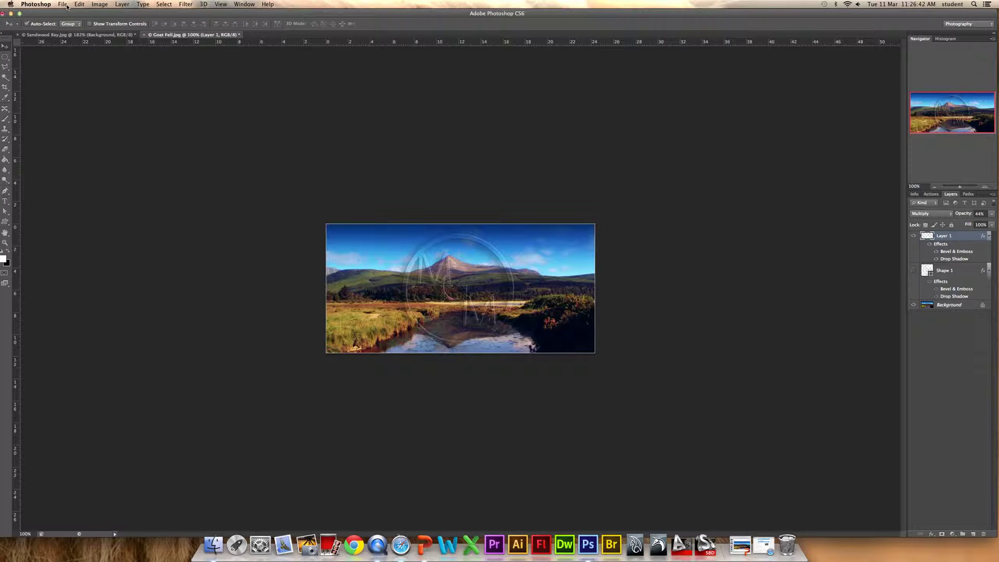
pyautogui.click(62, 4)
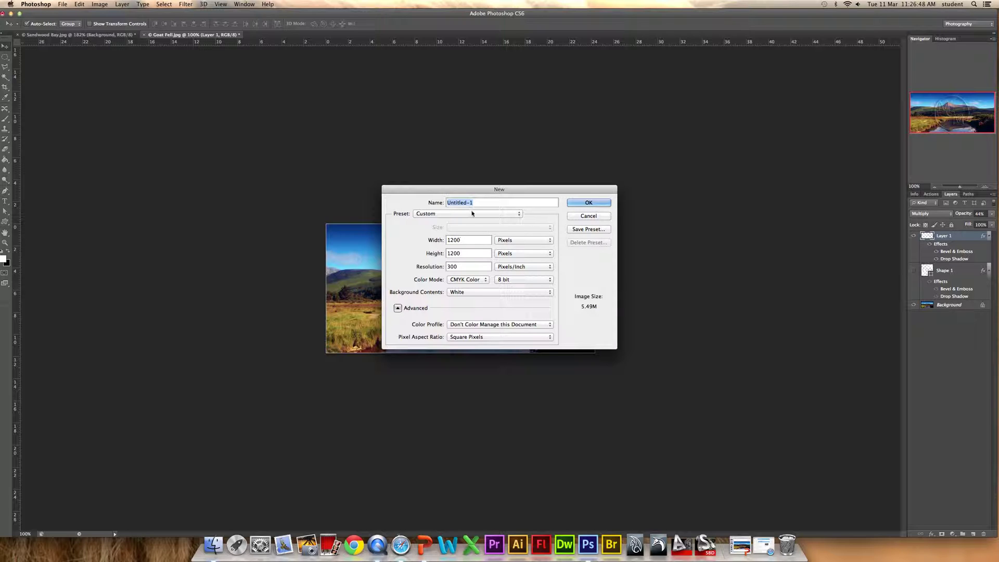
pyautogui.click(583, 202)
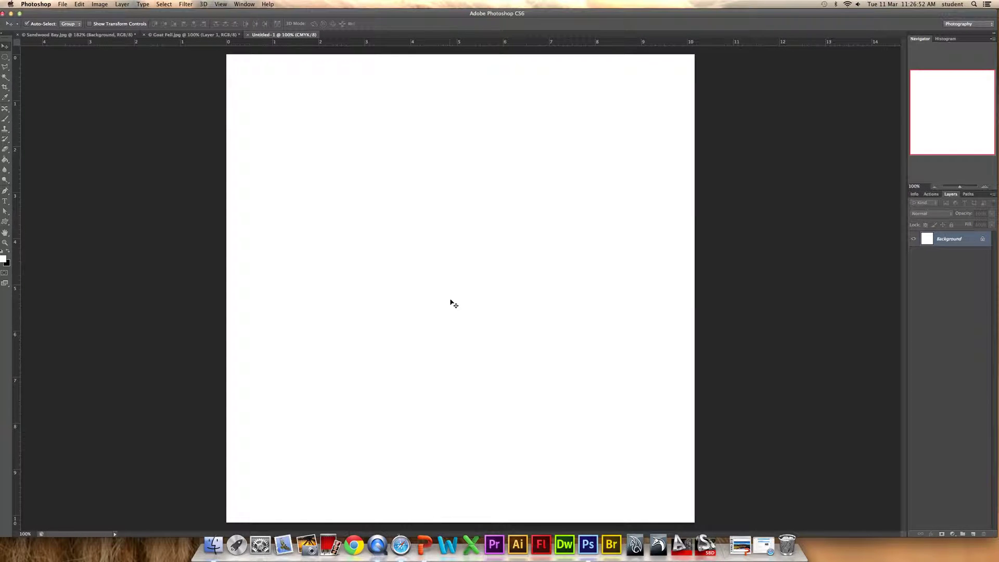
# - Check the new document's pixel dimensions, print size and resolution in Image Size
pyautogui.click(99, 4)
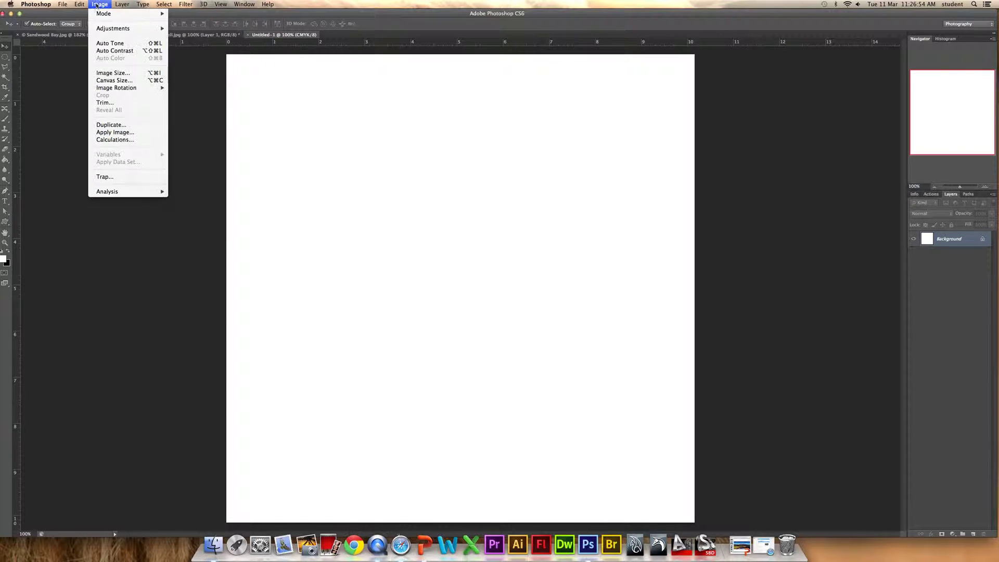
pyautogui.click(105, 74)
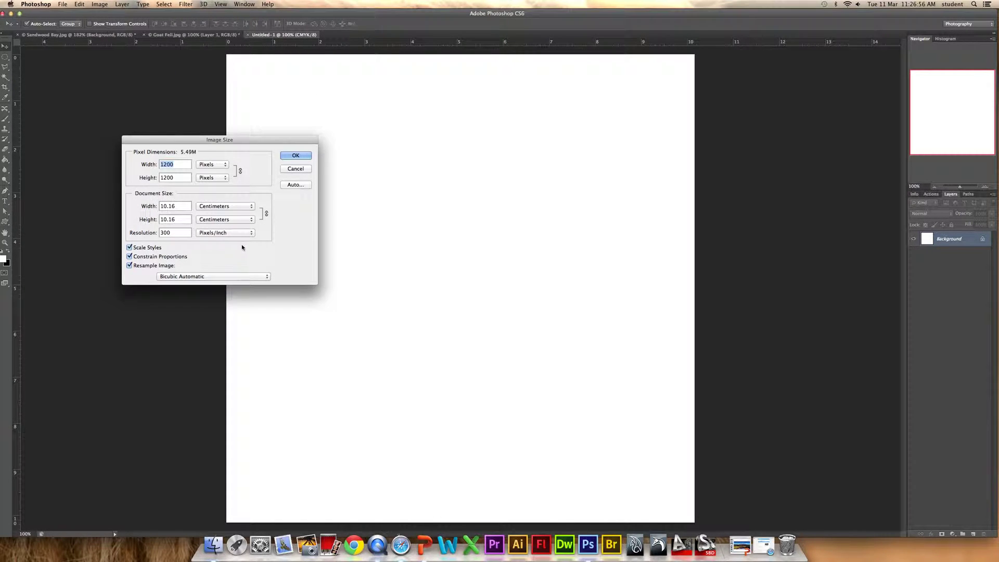
pyautogui.click(294, 156)
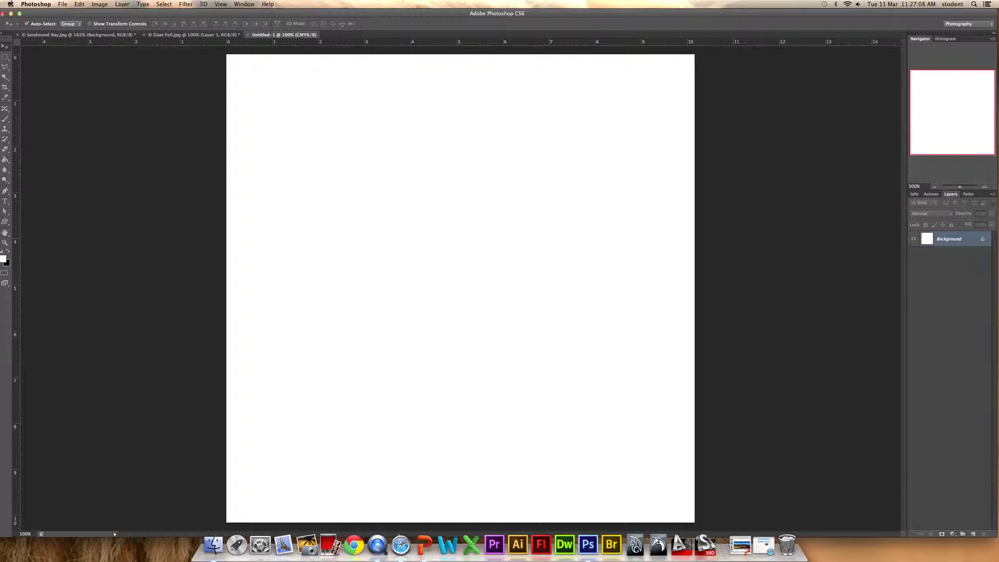
# - Draw a black circle about 1111 px in diameter with the Ellipse Tool and centre it on the canvas
pyautogui.click(8, 253)
pyautogui.click(6, 221)
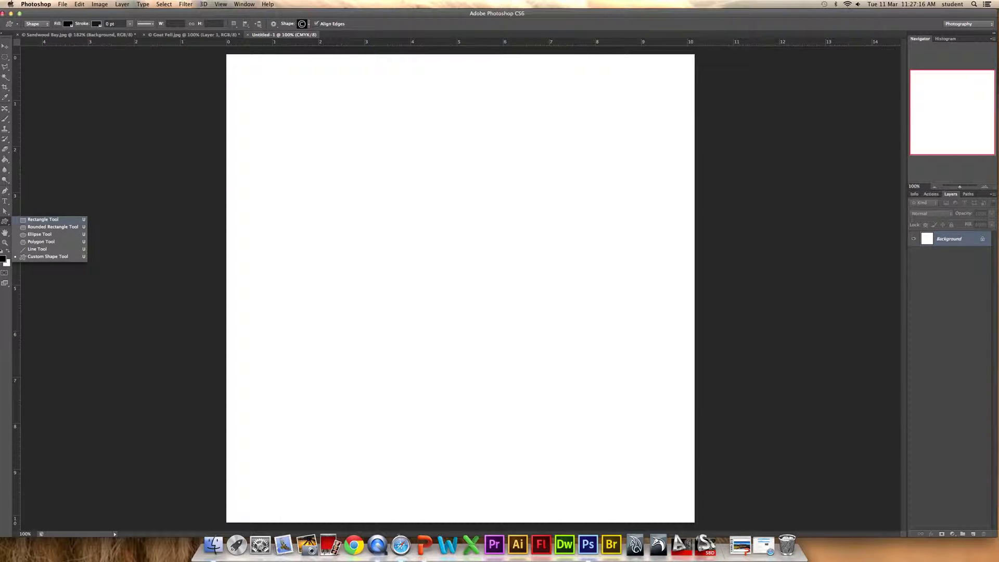
pyautogui.click(38, 235)
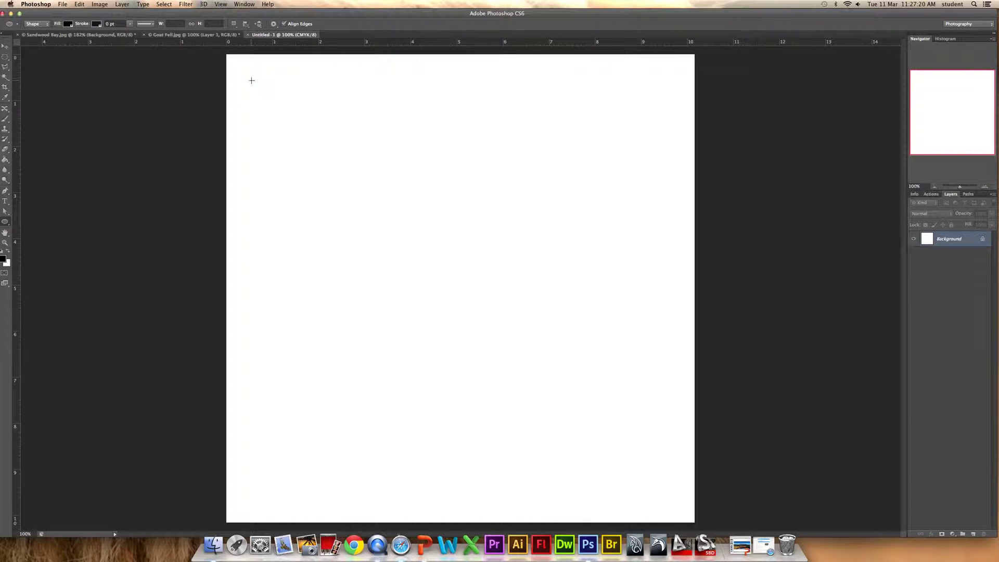
pyautogui.moveTo(251, 80); pyautogui.dragTo(757, 514)
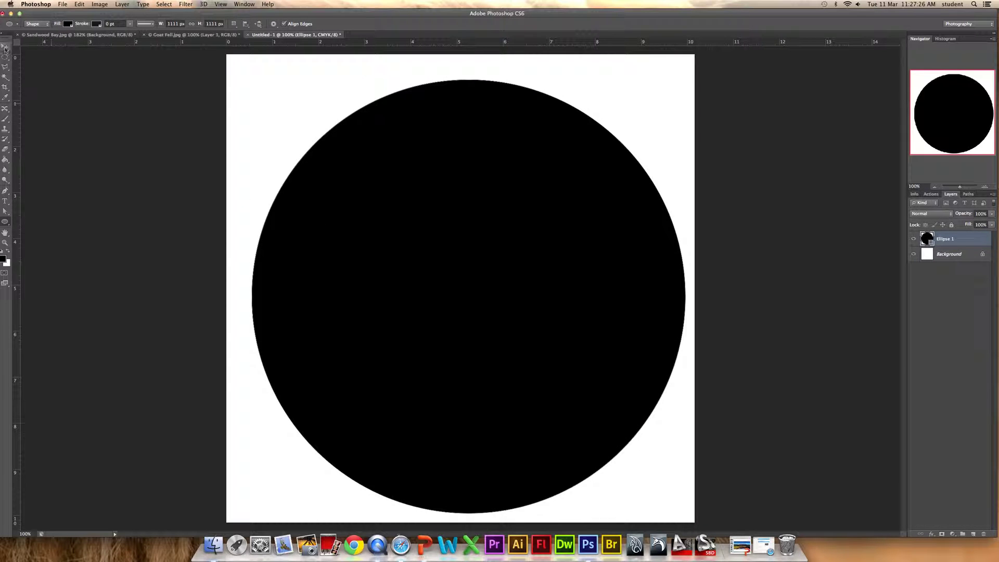
pyautogui.click(5, 46)
pyautogui.moveTo(466, 255); pyautogui.dragTo(455, 252)
# - Duplicate the circle's layer under the name whitecopy
pyautogui.rightClick(948, 238)
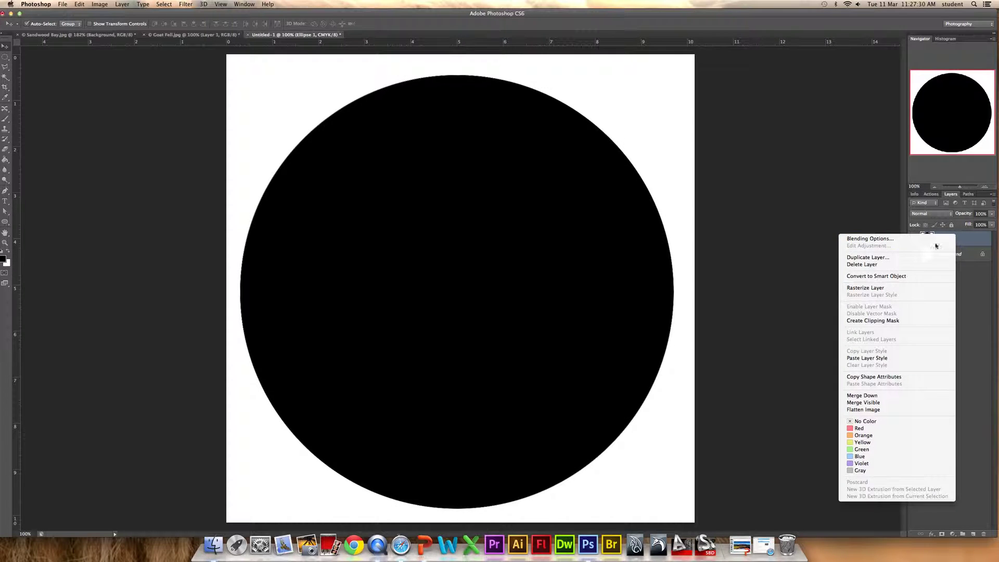
pyautogui.click(877, 258)
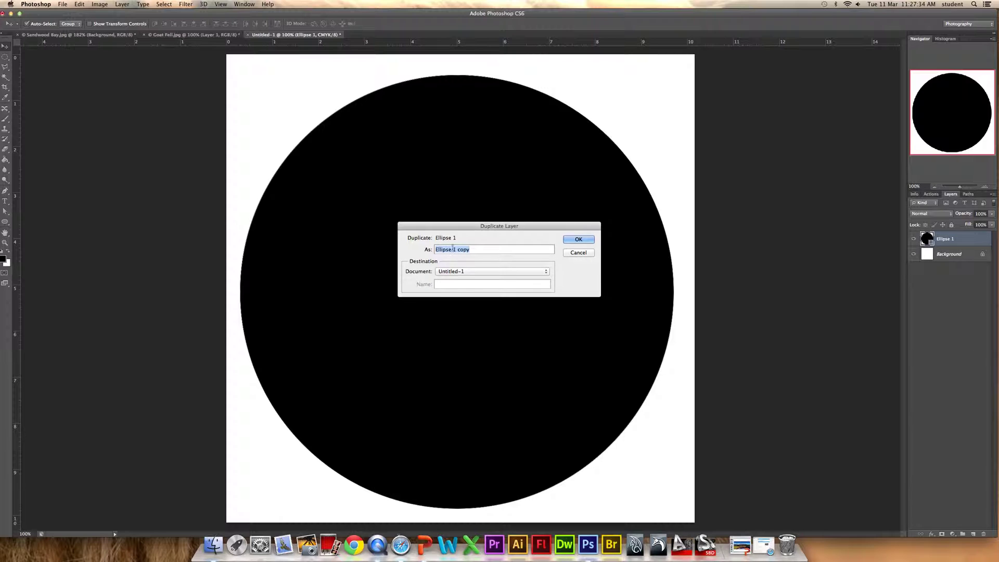
pyautogui.moveTo(457, 250); pyautogui.dragTo(385, 266)
pyautogui.write('white')
pyautogui.press('Return')
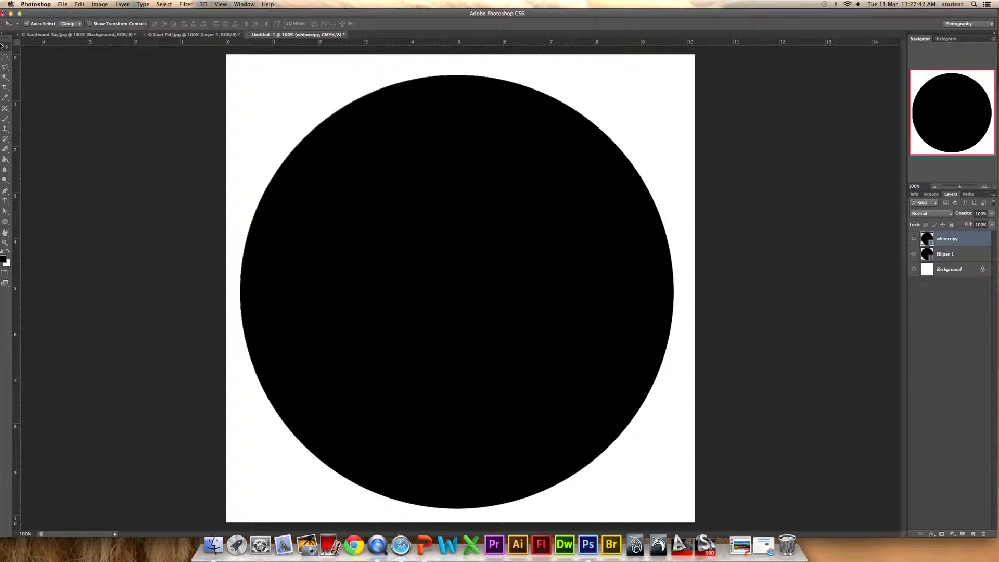
# - Change the fill colour of the whitecopy circle to white
pyautogui.click(4, 211)
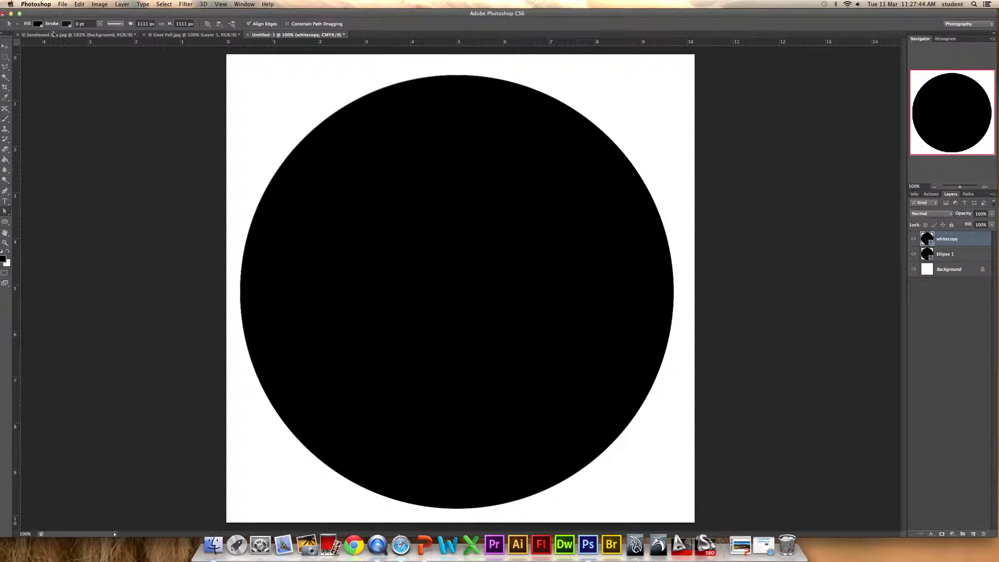
pyautogui.click(37, 24)
pyautogui.click(16, 61)
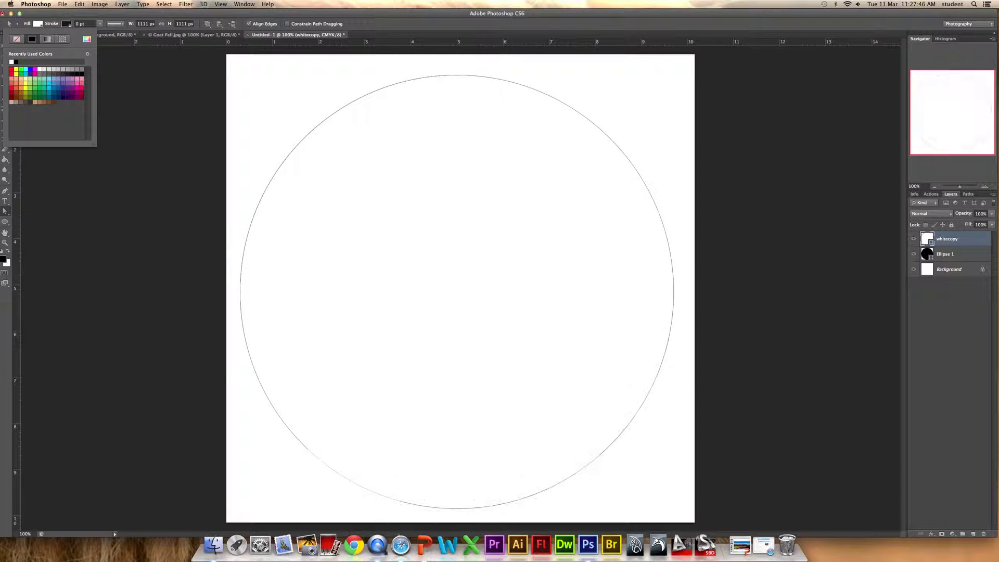
pyautogui.click(962, 240)
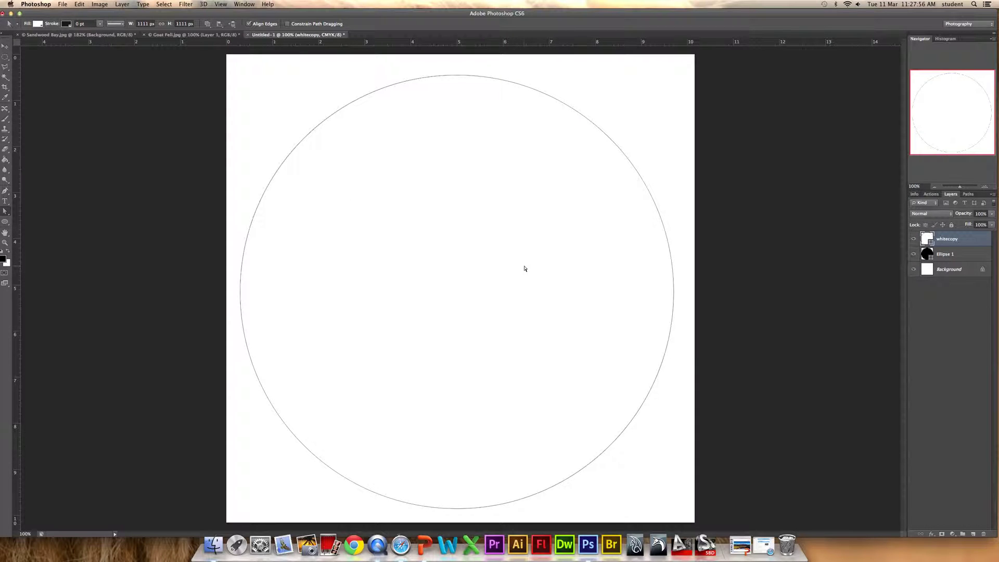
# - Scale the white circle proportionally about its centre to about 90%, leaving a black ring around it
pyautogui.press('super+t')
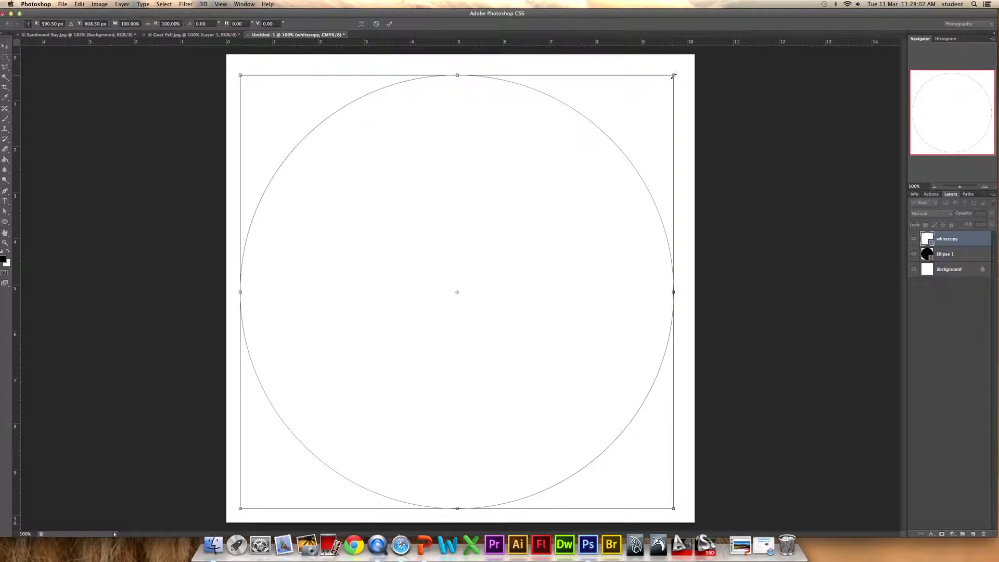
pyautogui.moveTo(675, 75); pyautogui.dragTo(652, 97)
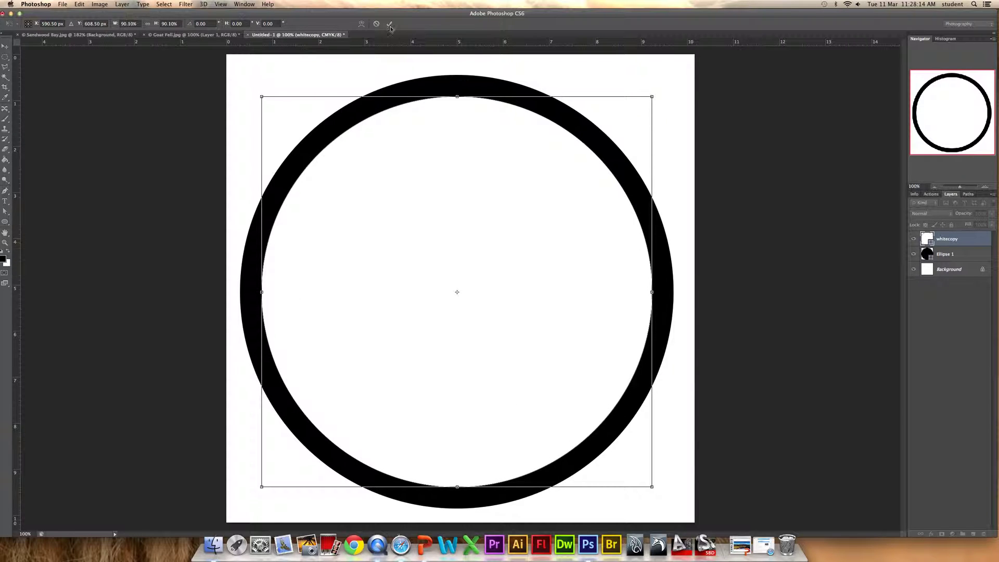
pyautogui.click(390, 24)
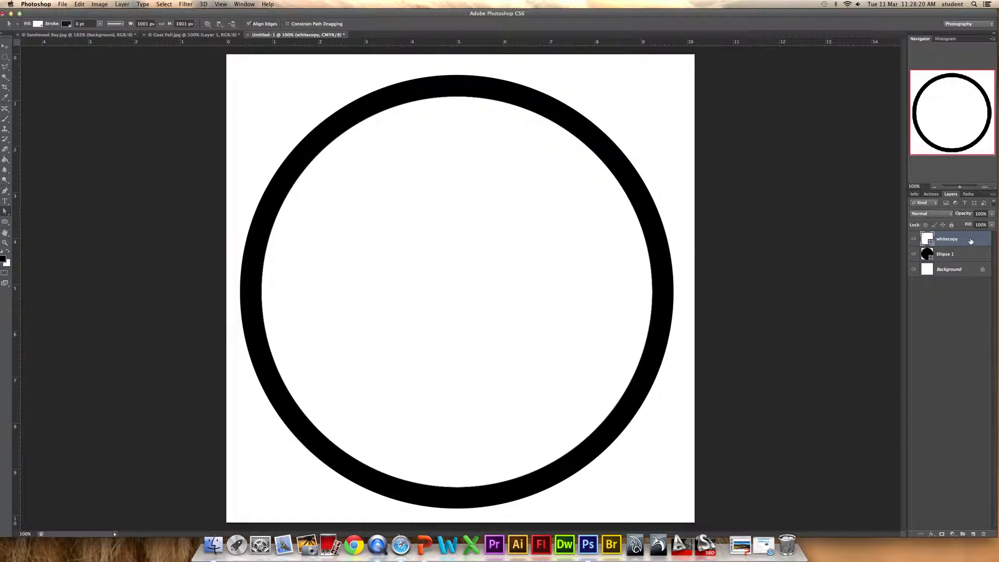
# - Rasterize the whitecopy and Ellipse 1 layers together and merge them into one layer
pyautogui.keyDown('shift'); pyautogui.click(968, 253); pyautogui.keyUp('shift')
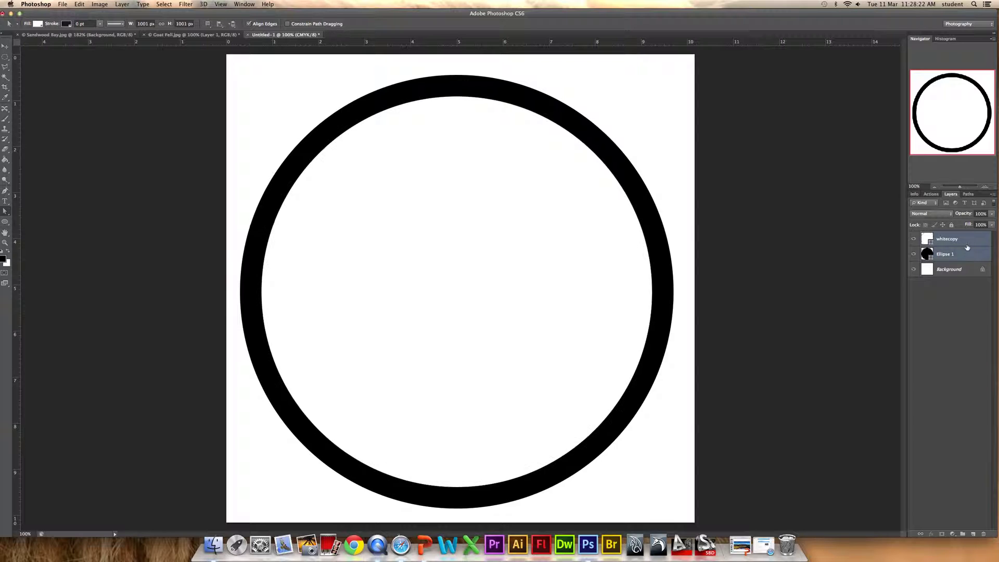
pyautogui.rightClick(966, 241)
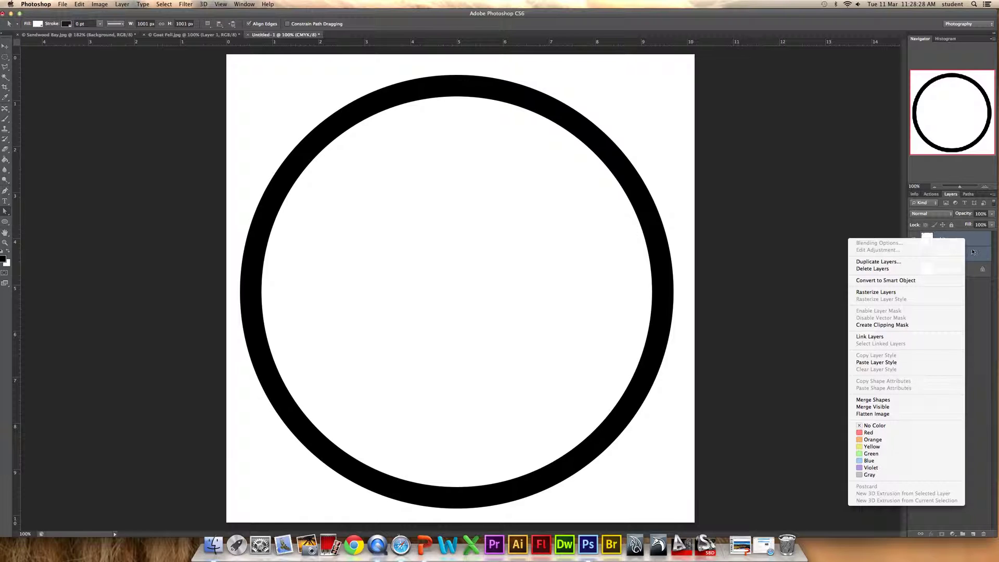
pyautogui.click(889, 293)
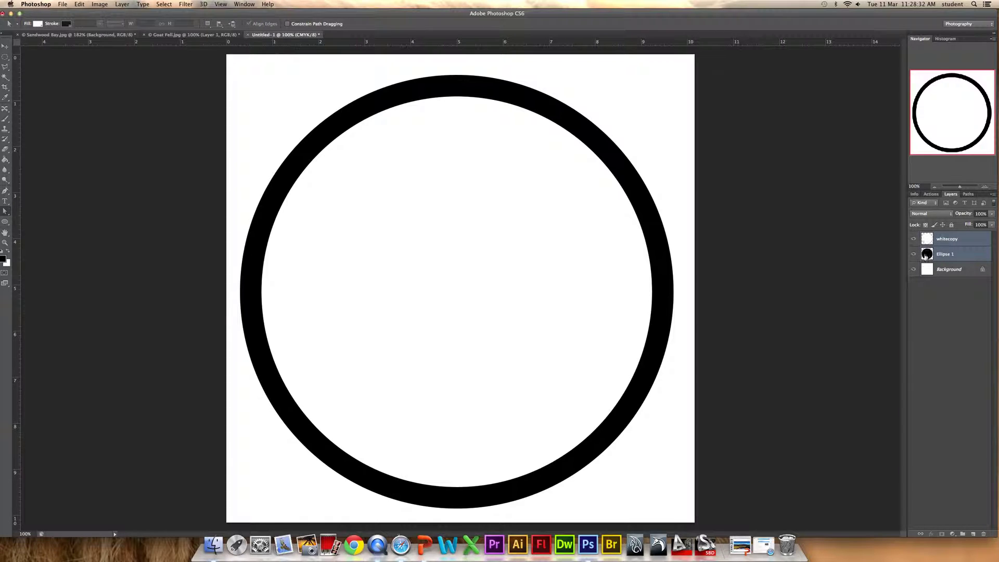
pyautogui.rightClick(967, 252)
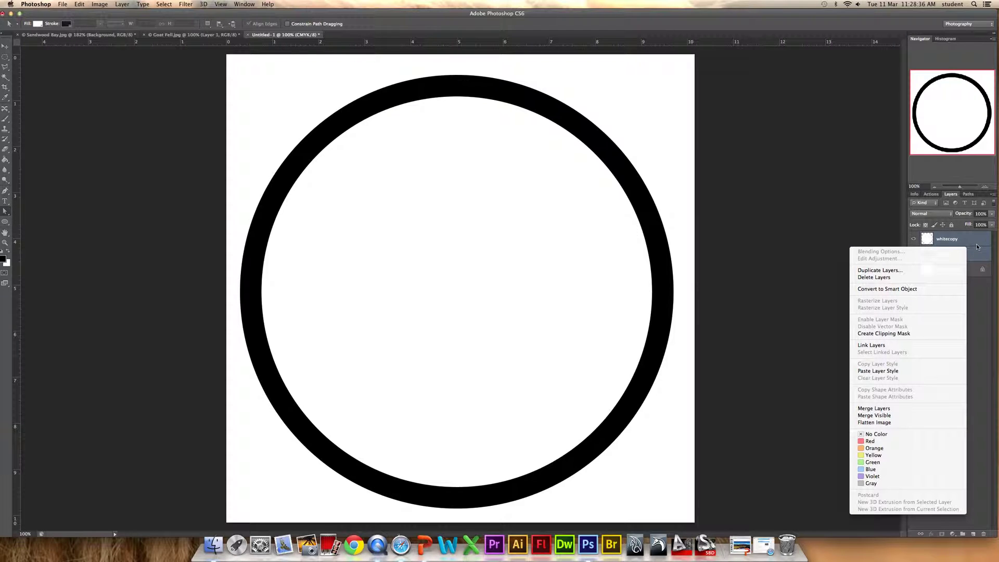
pyautogui.click(883, 407)
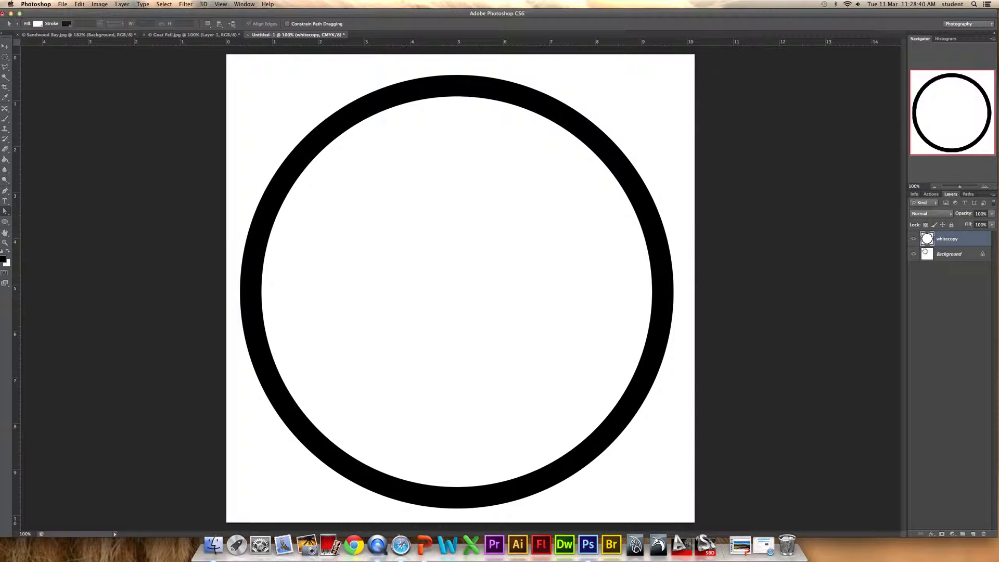
# - Hide the Background layer and delete the white area inside the ring using the Magic Wand
pyautogui.click(913, 254)
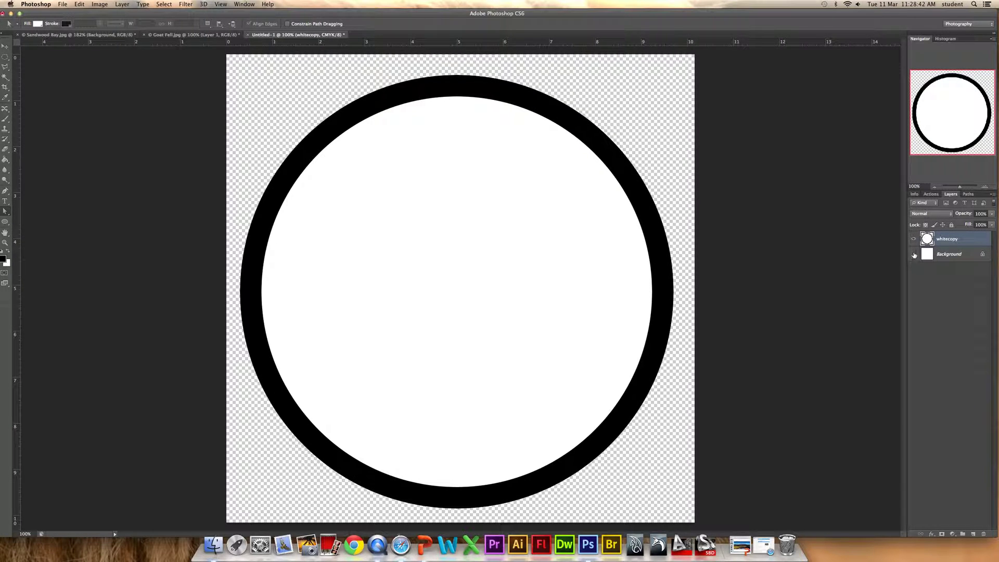
pyautogui.click(914, 255)
pyautogui.click(913, 255)
pyautogui.click(6, 77)
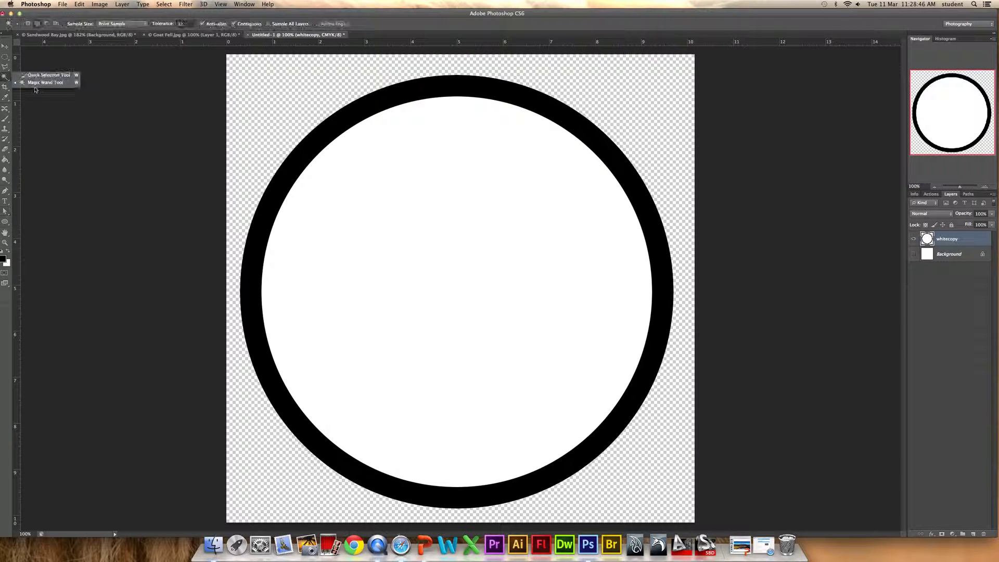
pyautogui.click(489, 225)
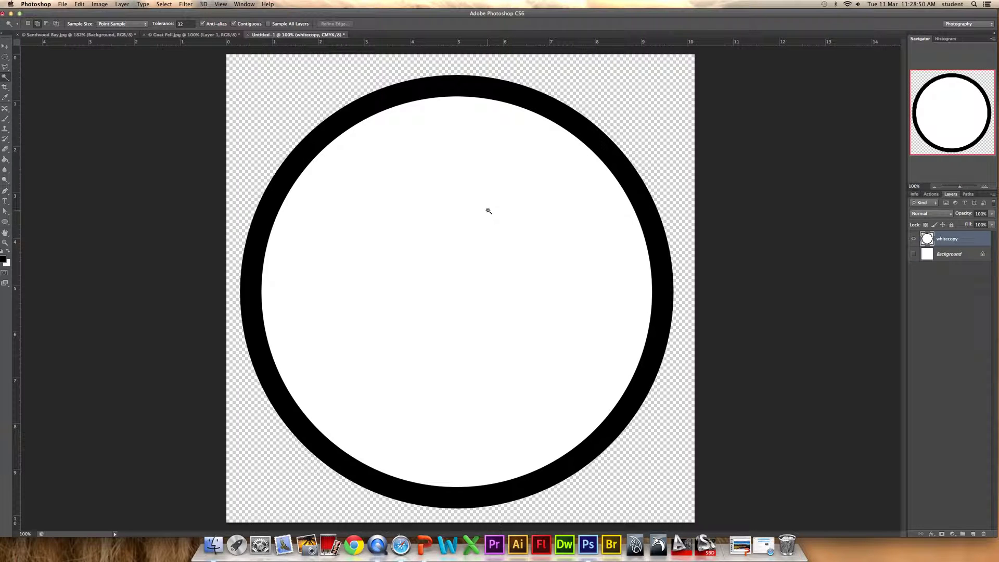
pyautogui.click(487, 219)
pyautogui.press('Delete')
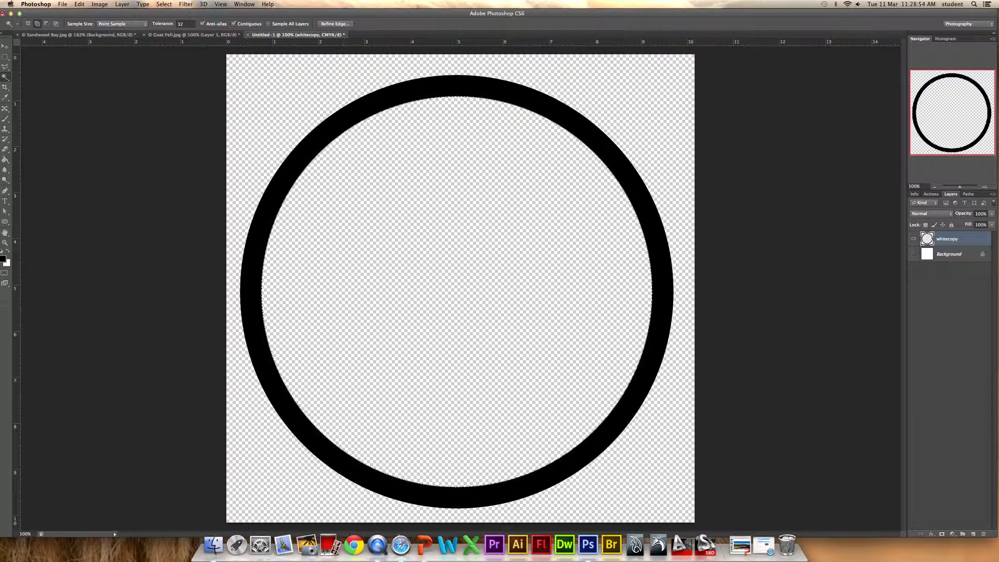
# - Deselect the ring's interior and make the Background layer visible again
pyautogui.click(5, 46)
pyautogui.click(230, 211)
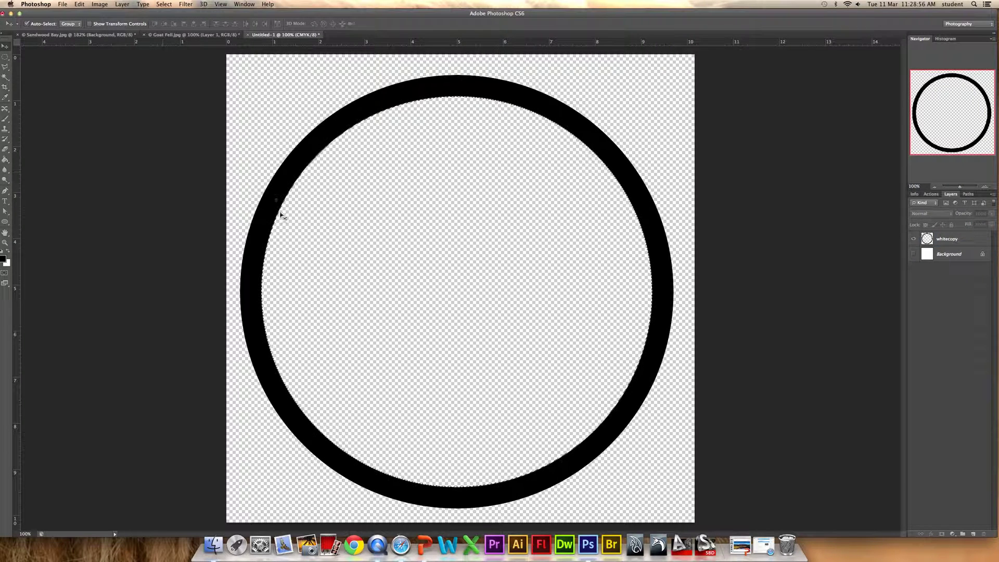
pyautogui.click(164, 4)
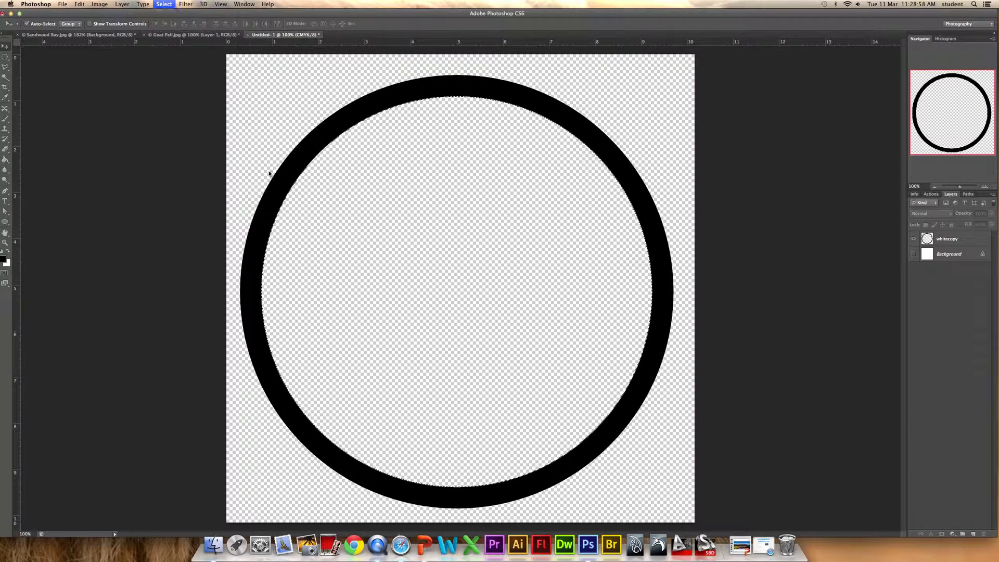
pyautogui.click(914, 255)
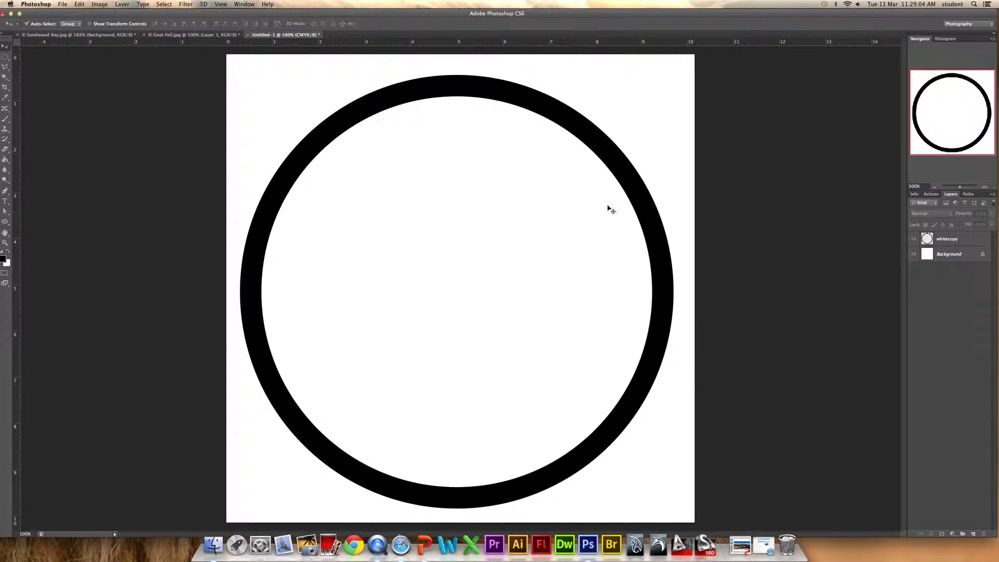
# - Add a text layer above the ring containing the capital letter M, with the font size set to 500 pt
pyautogui.click(967, 238)
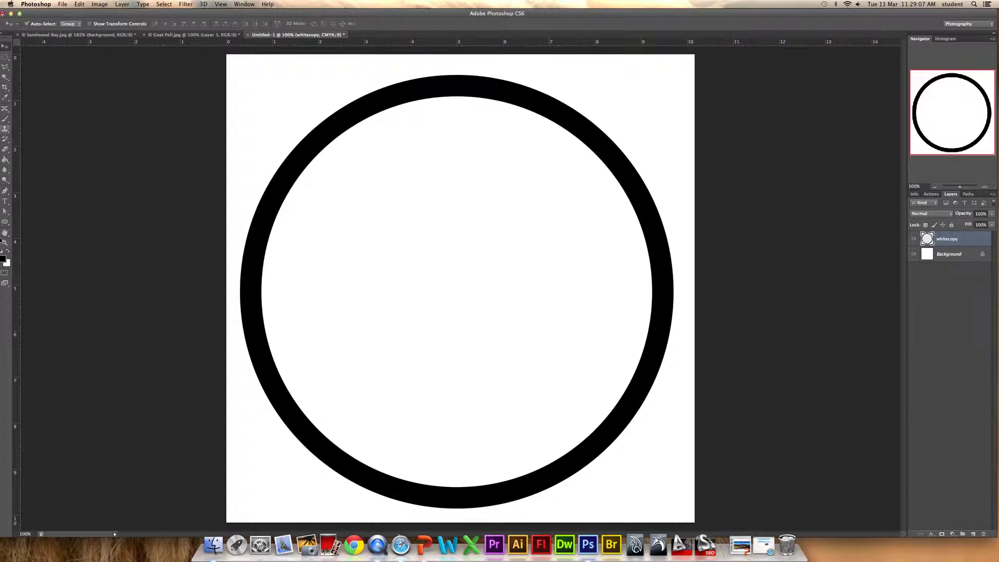
pyautogui.click(4, 201)
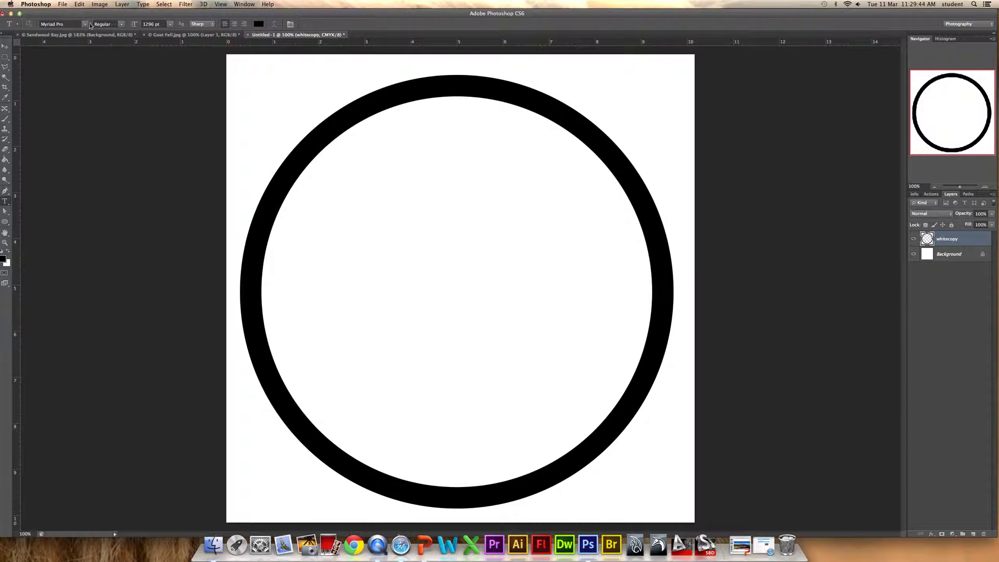
pyautogui.click(305, 270)
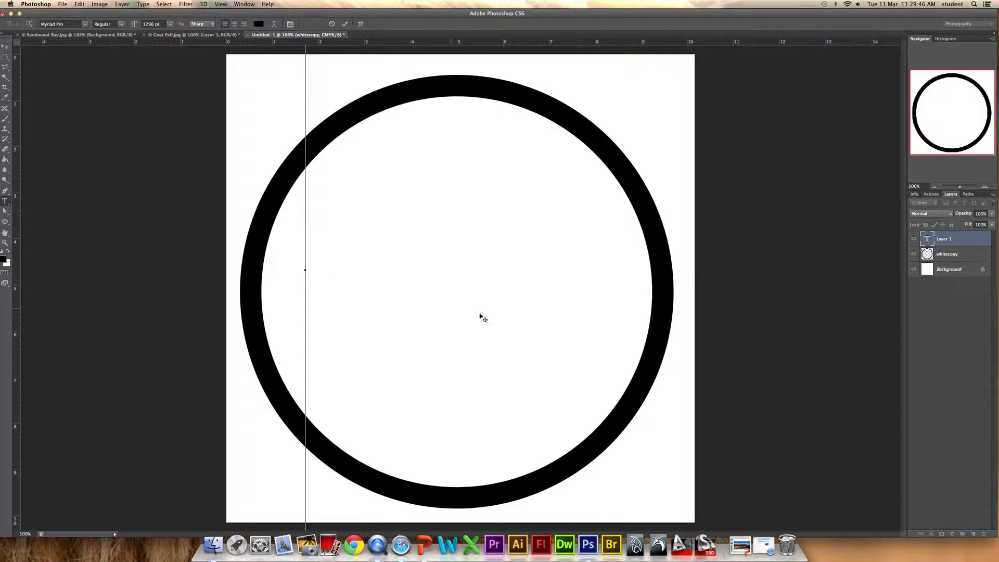
pyautogui.click(154, 24)
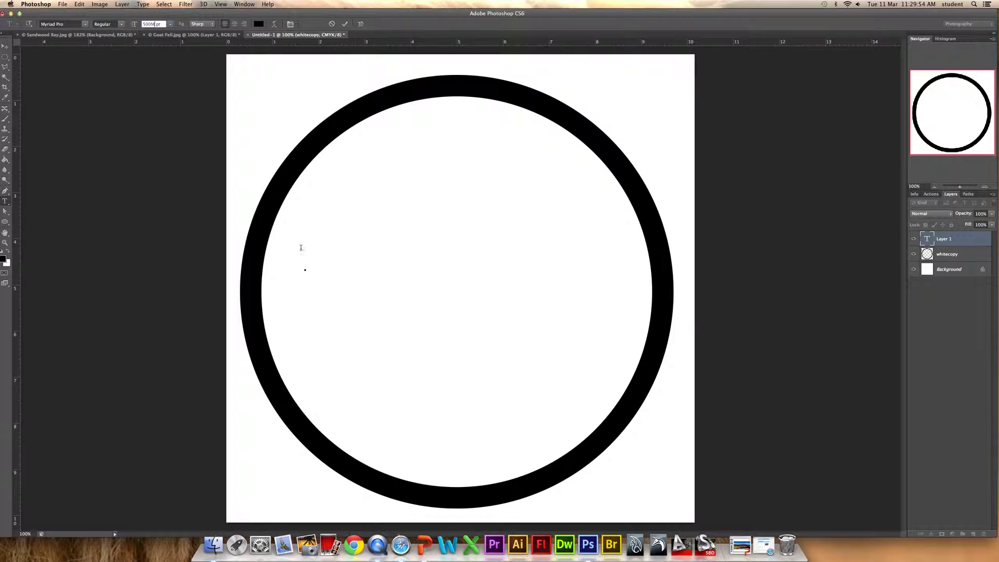
pyautogui.press('Return')
pyautogui.click(565, 175)
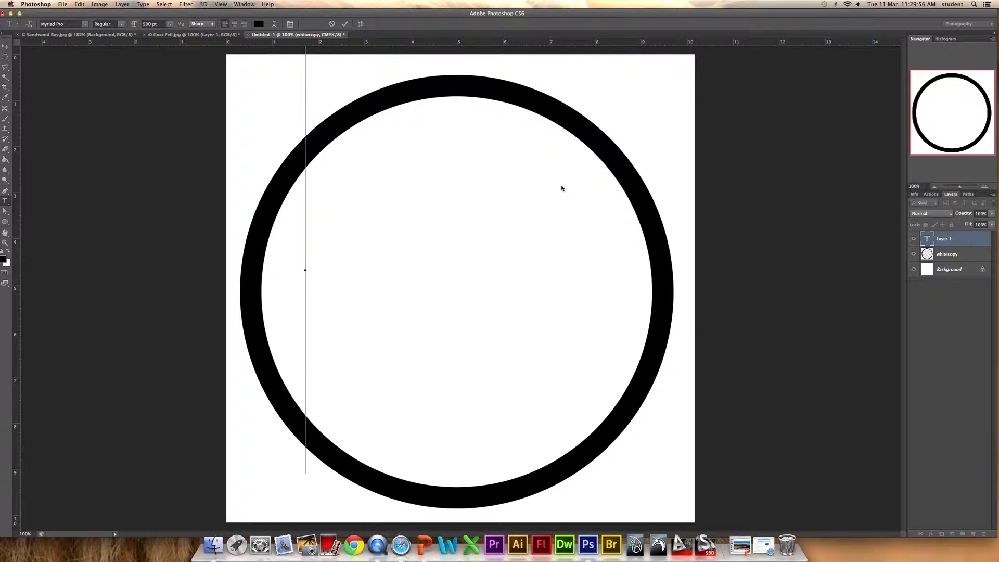
pyautogui.write('IV')
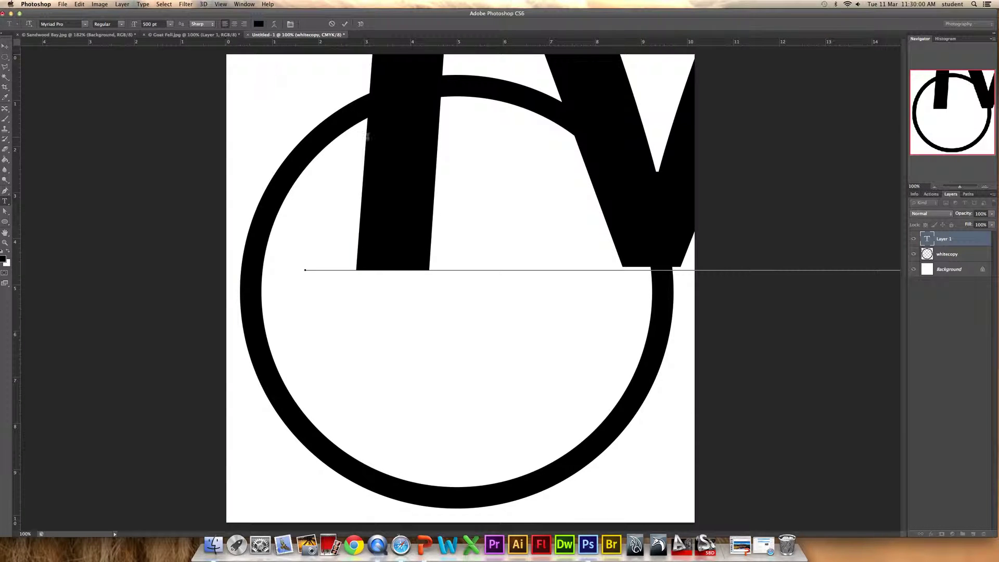
# - Set the M's font size to 100 pt and place the letter against the ring's inner left edge
pyautogui.press('super+a')
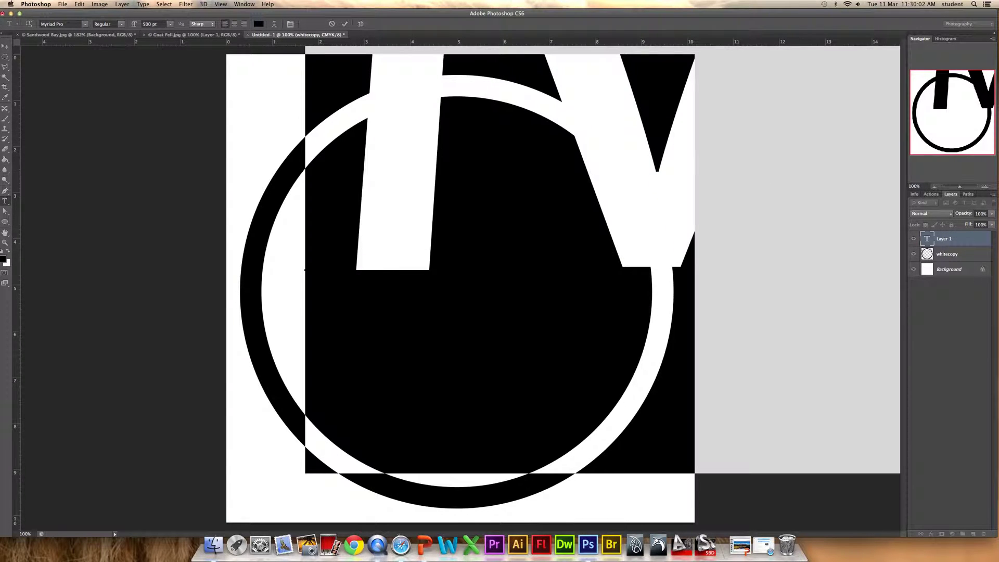
pyautogui.click(148, 24)
pyautogui.write('200')
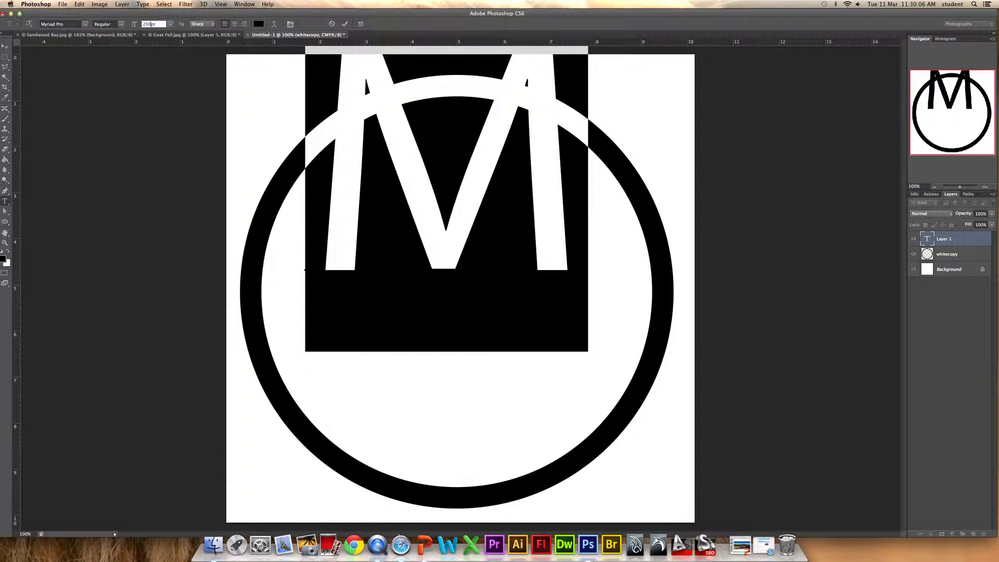
pyautogui.write('100')
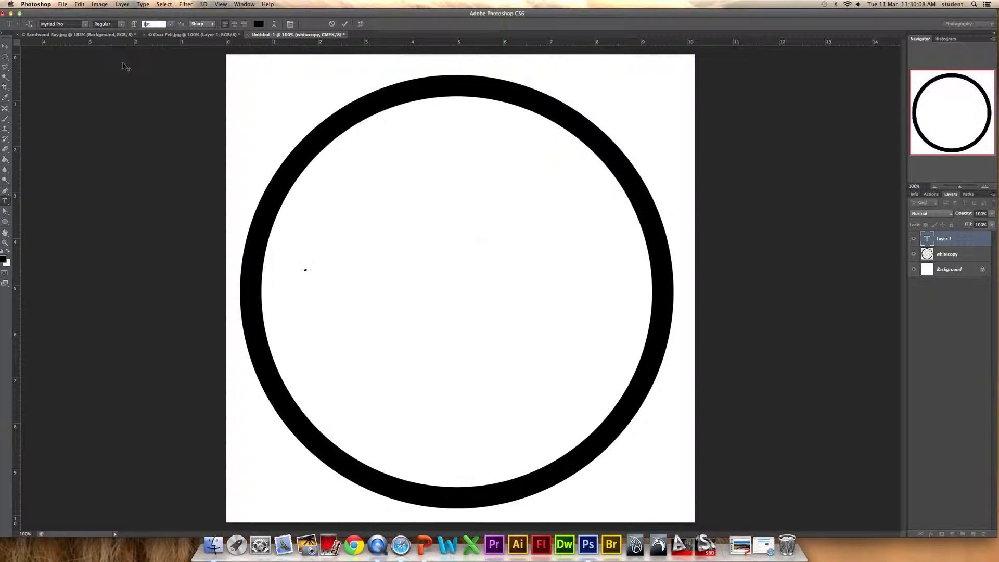
pyautogui.click(6, 46)
pyautogui.moveTo(374, 252); pyautogui.dragTo(349, 274)
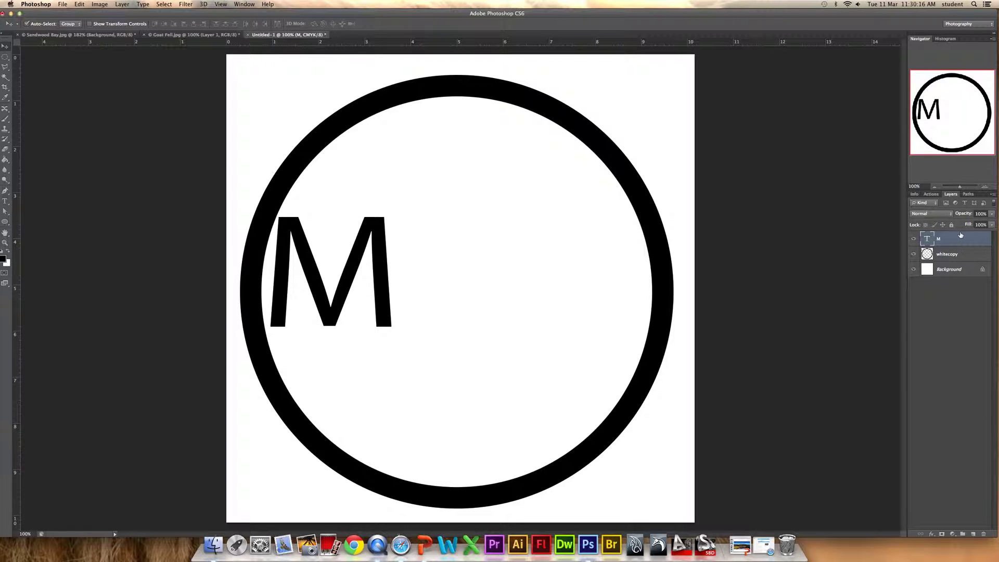
# - Duplicate the M layer and move the copy to the right side of the ring's interior
pyautogui.rightClick(959, 238)
pyautogui.click(925, 252)
pyautogui.click(577, 239)
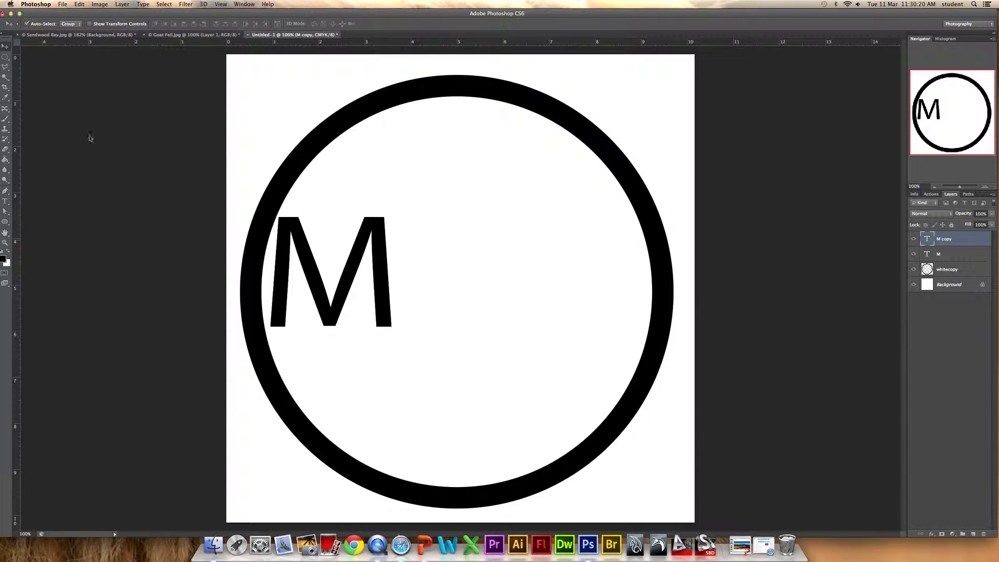
pyautogui.moveTo(378, 264); pyautogui.dragTo(636, 243)
# - Duplicate the right-hand M as a layer named G and place it between the other two letters
pyautogui.rightClick(946, 236)
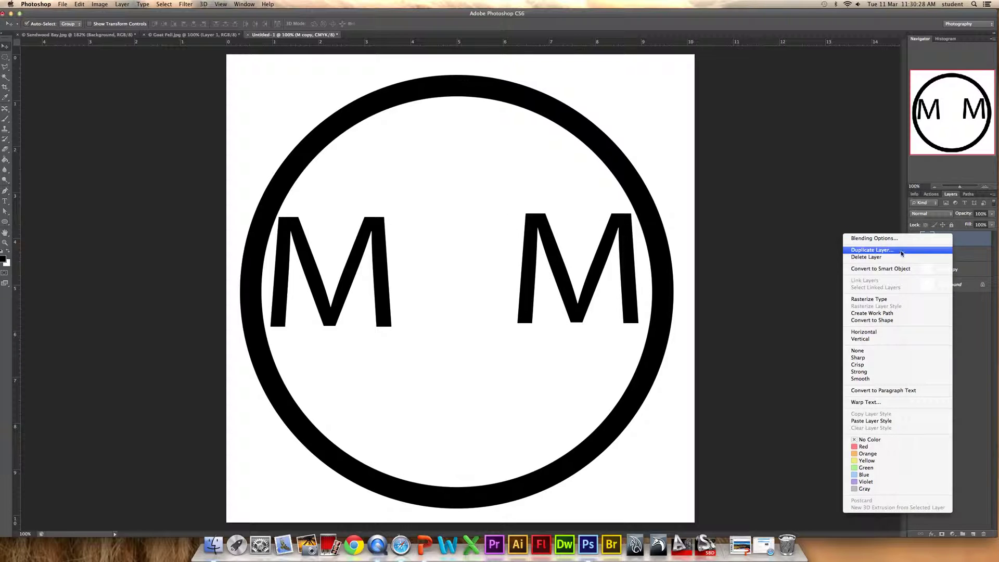
pyautogui.click(937, 252)
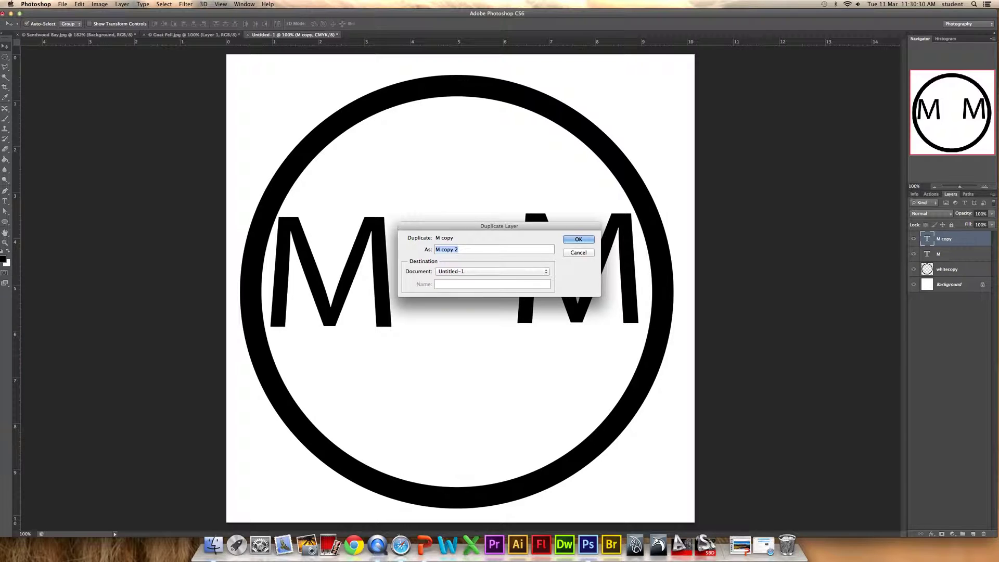
pyautogui.write('C')
pyautogui.click(579, 239)
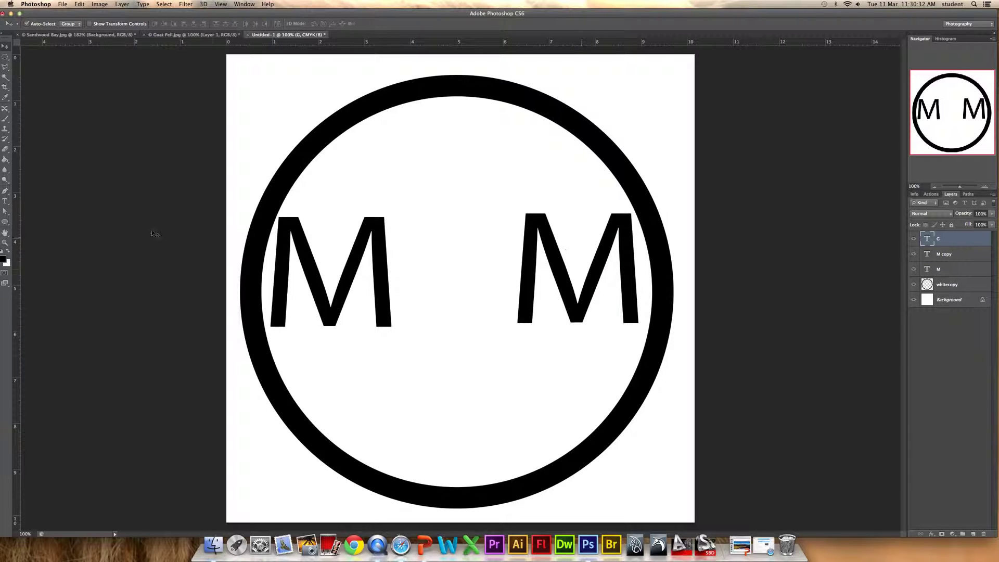
pyautogui.click(5, 56)
pyautogui.moveTo(521, 283); pyautogui.dragTo(398, 284)
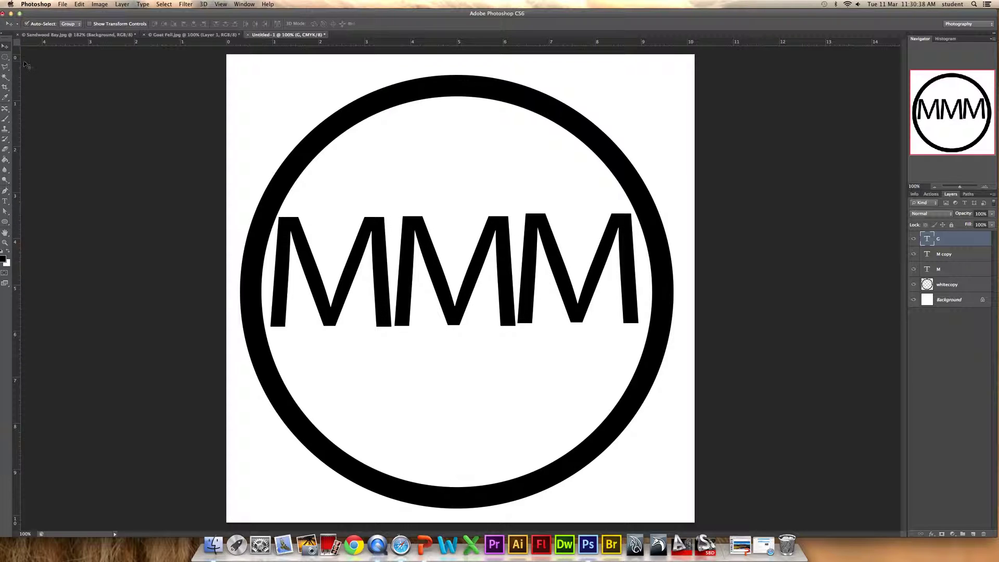
# - Change the middle letter to G and centre it between the two Ms
pyautogui.click(4, 201)
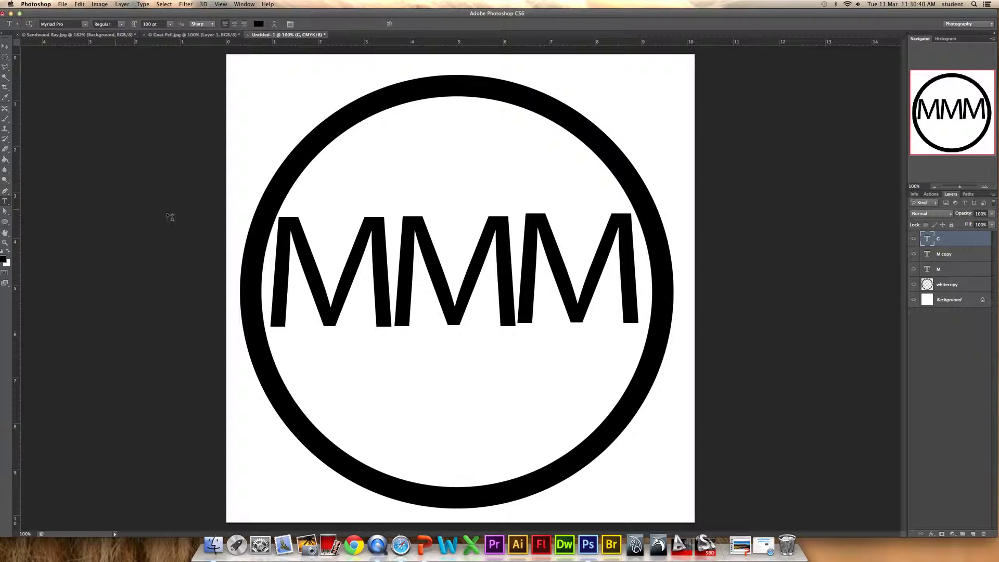
pyautogui.click(400, 255)
pyautogui.doubleClick(497, 258)
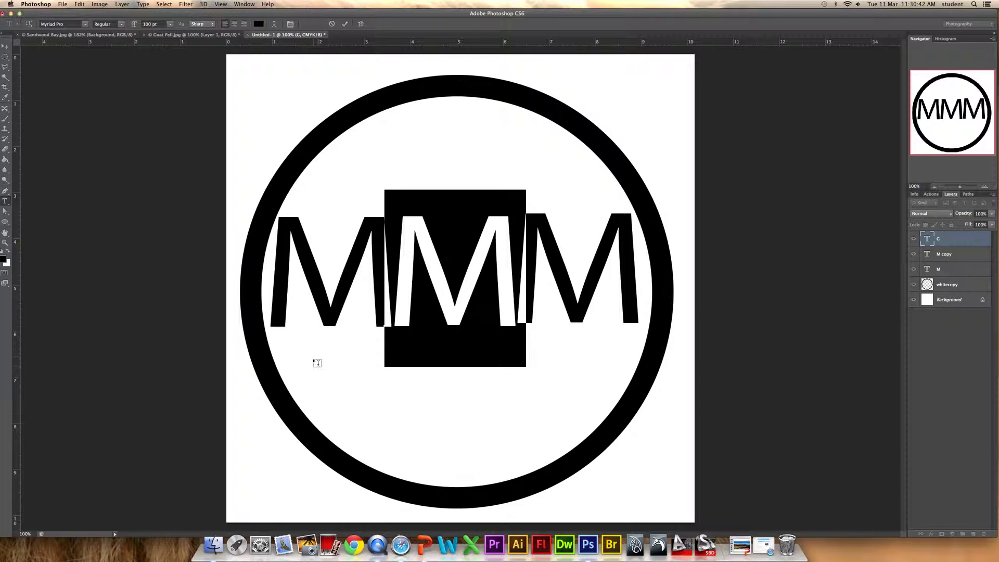
pyautogui.write('G')
pyautogui.click(5, 46)
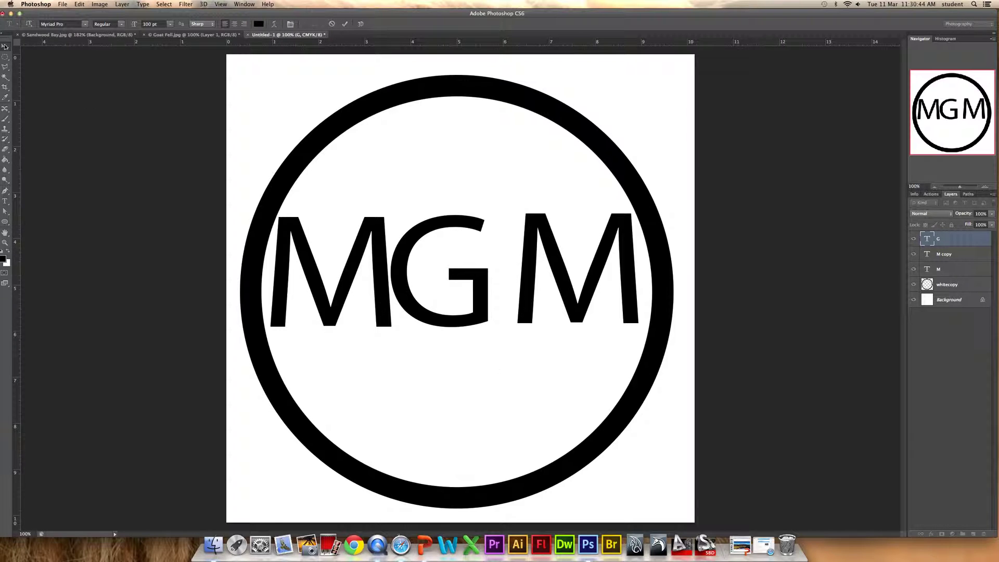
pyautogui.moveTo(481, 287); pyautogui.dragTo(493, 291)
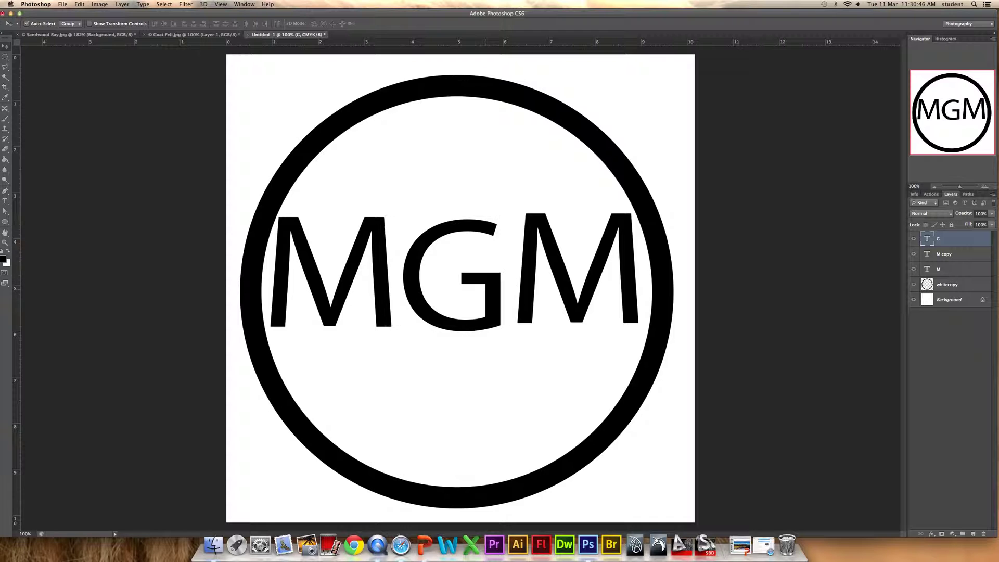
# - Show the grid over the canvas as an alignment aid for the letters
pyautogui.click(220, 4)
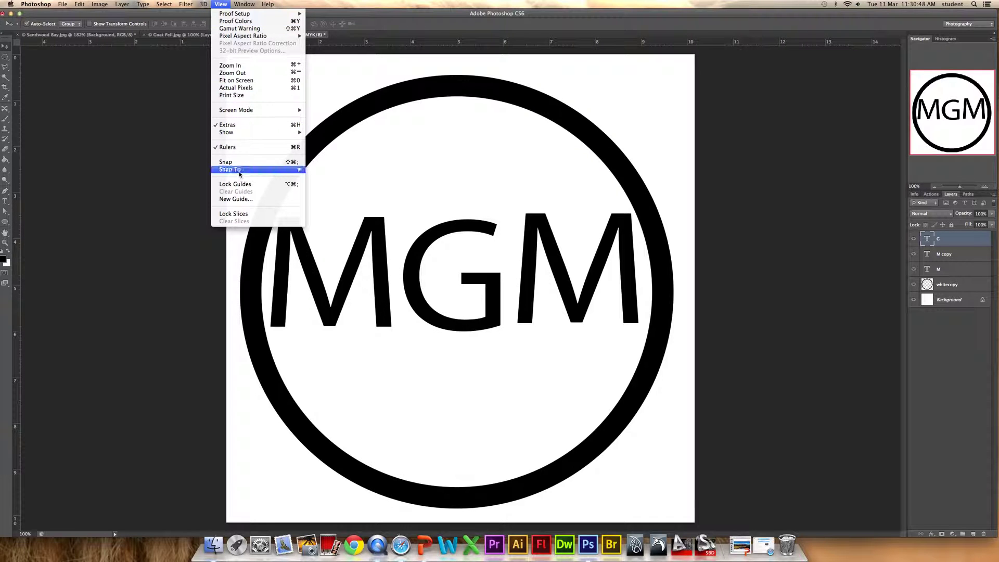
pyautogui.moveTo(245, 170)
pyautogui.click(333, 155)
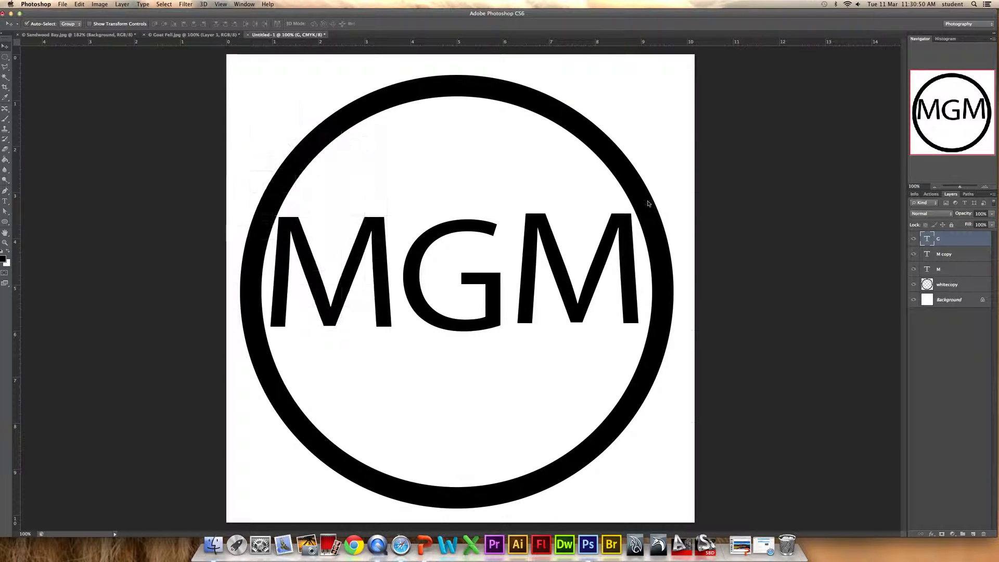
pyautogui.press('super+apostrophe')
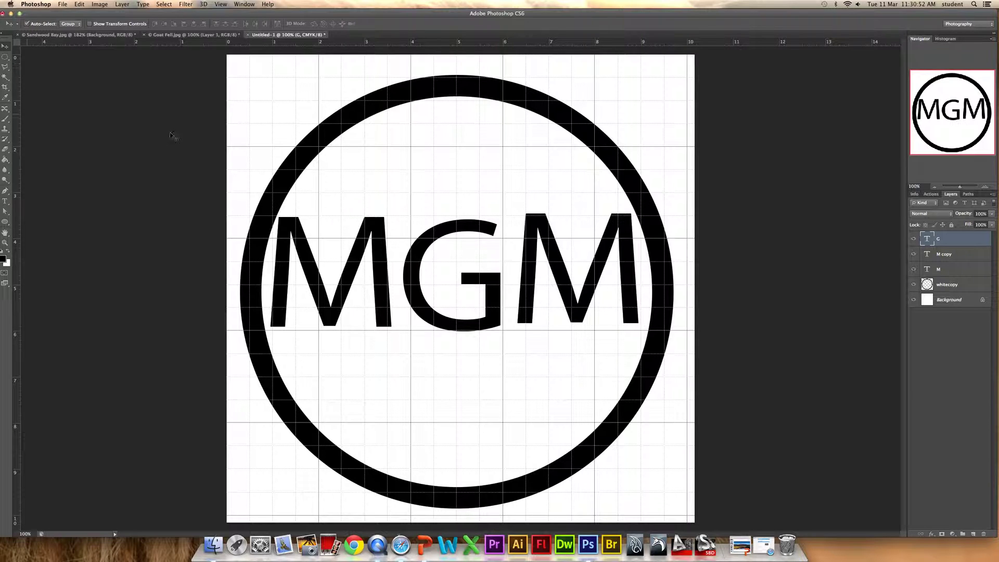
# - Nudge the M, G and M letters onto a common gridline baseline with even spacing across the ring
pyautogui.moveTo(378, 254)
pyautogui.mouseDown()
pyautogui.moveTo(385, 239)
pyautogui.moveTo(382, 258)
pyautogui.mouseUp()
pyautogui.hotkey('alt', ']')
pyautogui.hotkey('alt', ']')
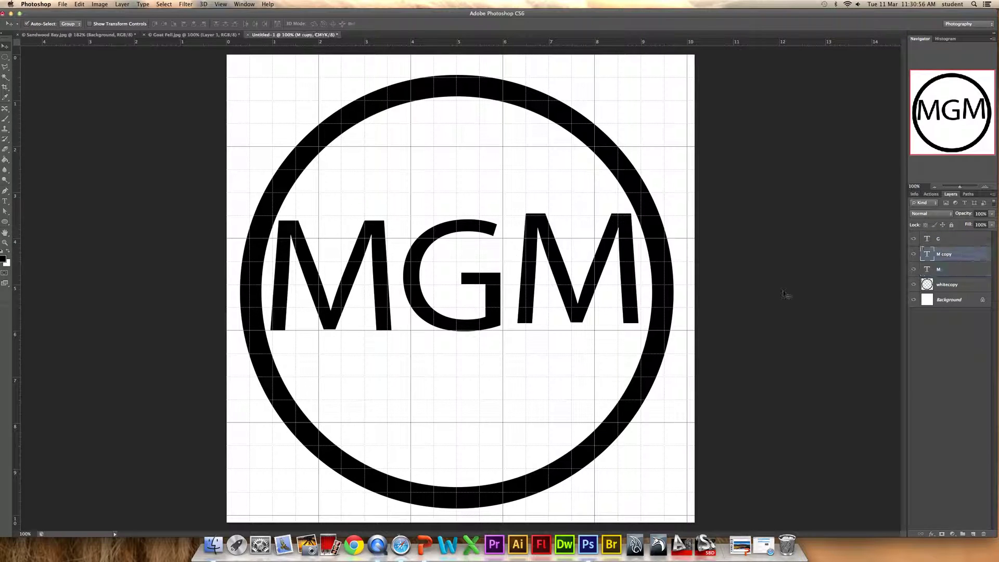
pyautogui.moveTo(491, 275); pyautogui.dragTo(486, 272)
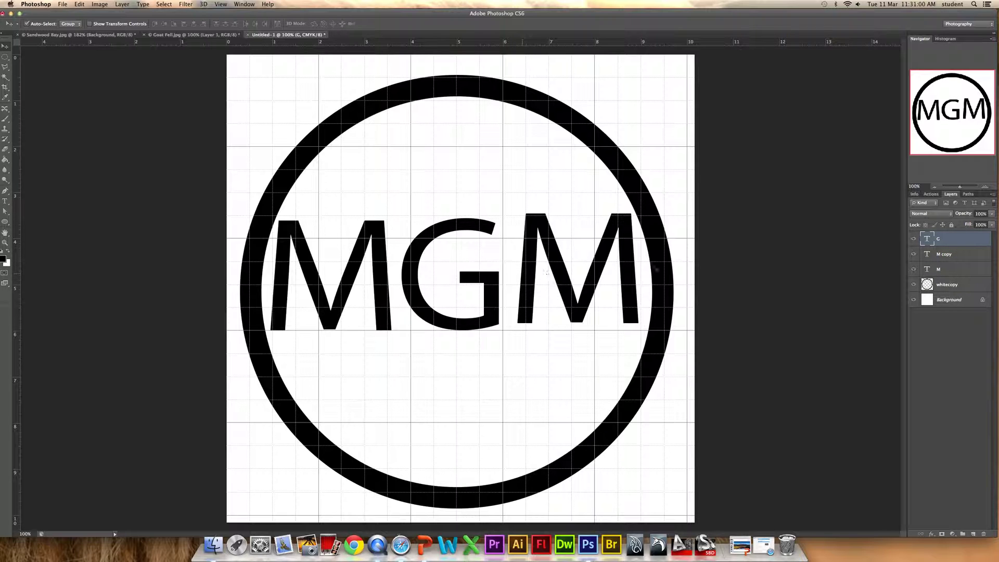
pyautogui.click(957, 254)
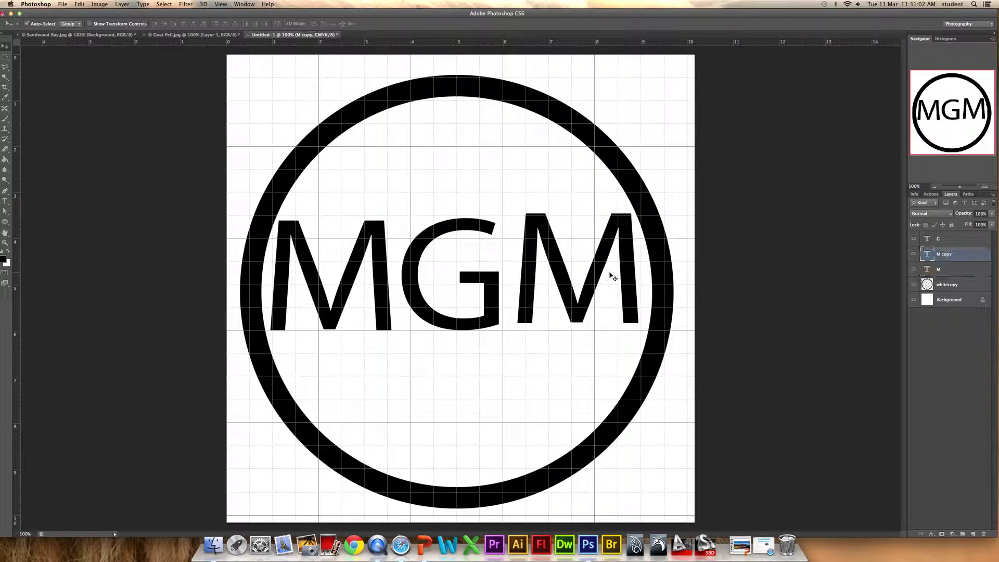
pyautogui.moveTo(625, 264); pyautogui.dragTo(632, 270)
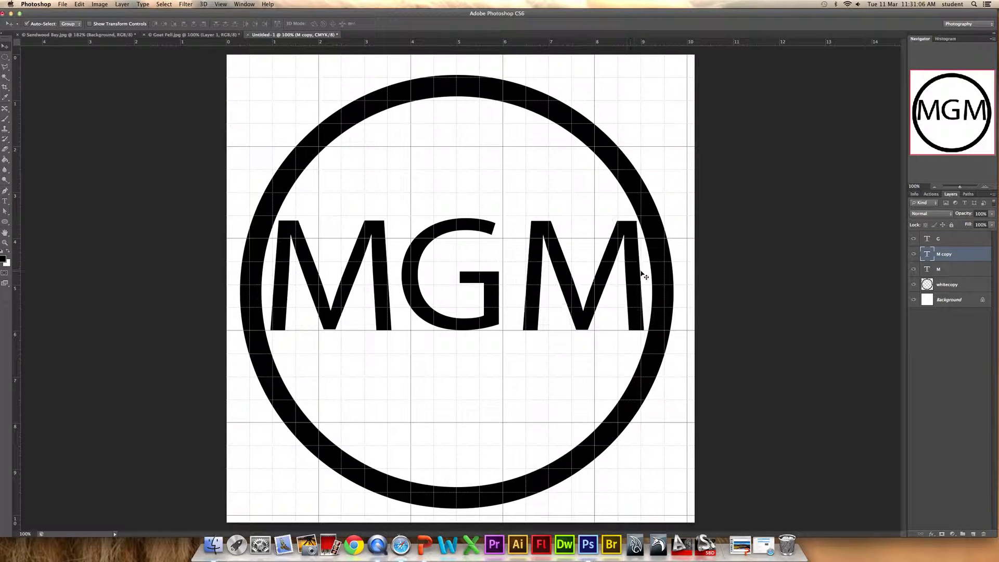
pyautogui.click(946, 242)
pyautogui.moveTo(499, 304); pyautogui.dragTo(503, 305)
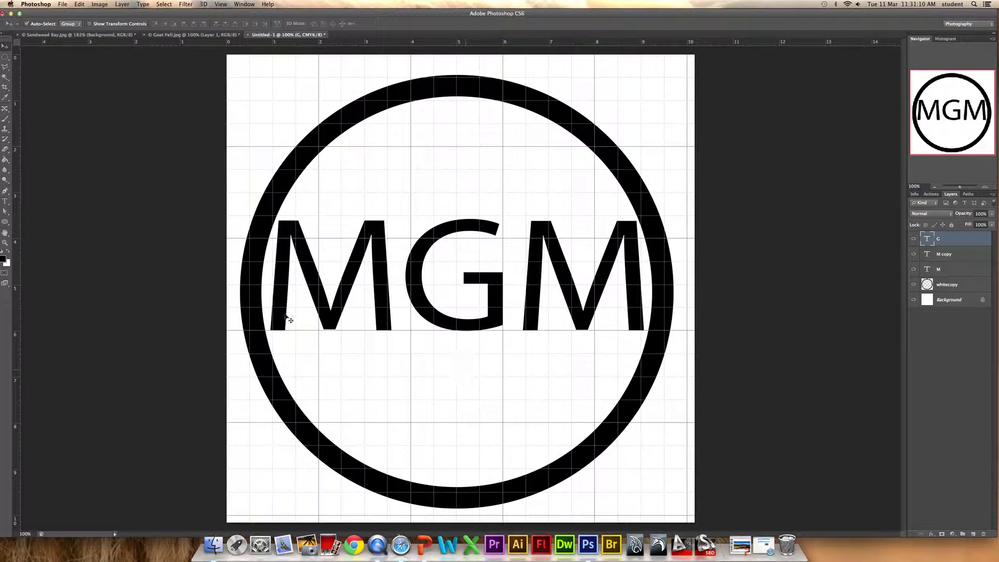
pyautogui.keyDown('shift'); pyautogui.click(966, 284); pyautogui.keyUp('shift')
pyautogui.rightClick(966, 274)
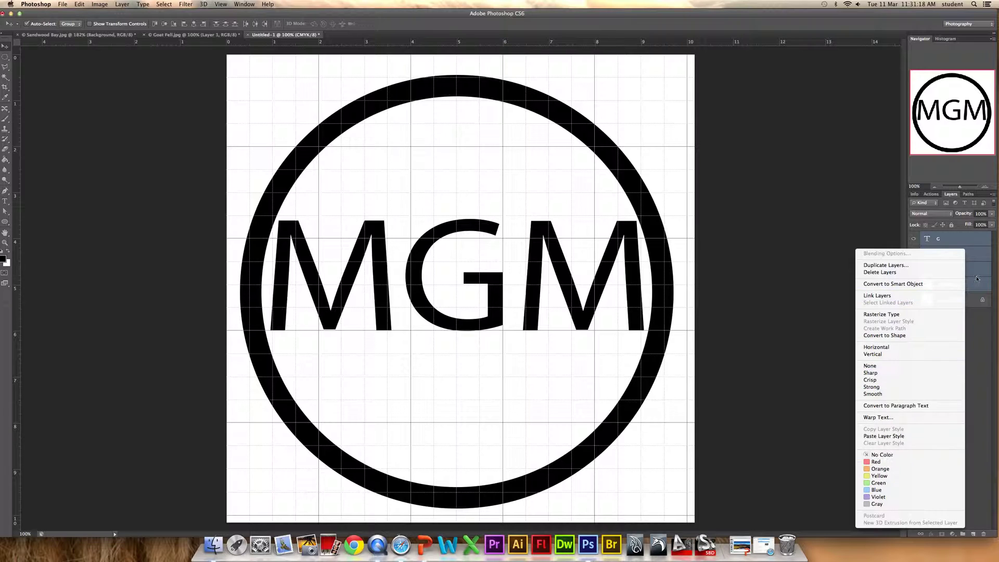
pyautogui.press('Escape')
# - Merge the three letter layers and the whitecopy ring layer into one layer
pyautogui.click(971, 240)
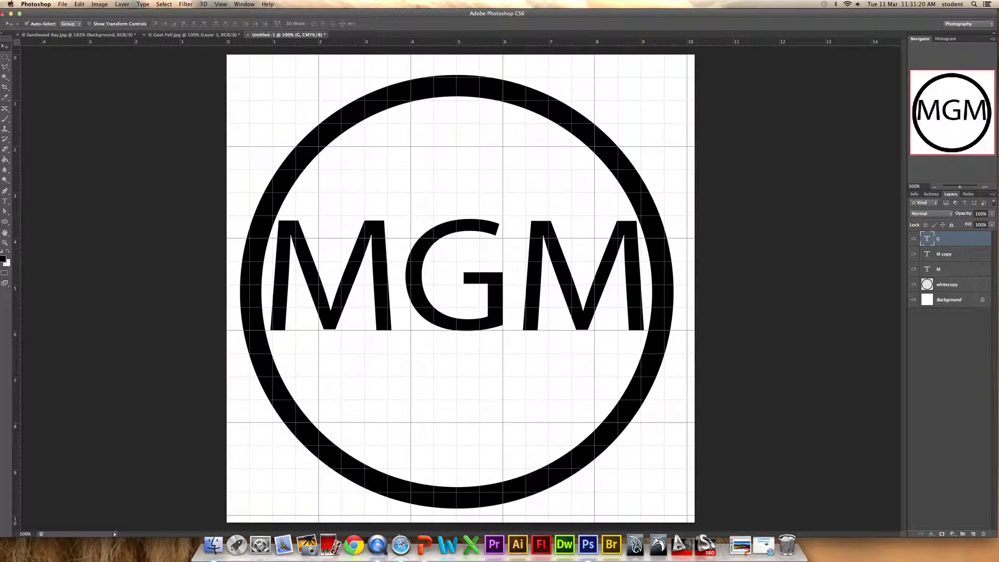
pyautogui.keyDown('shift'); pyautogui.click(972, 286); pyautogui.keyUp('shift')
pyautogui.rightClick(971, 284)
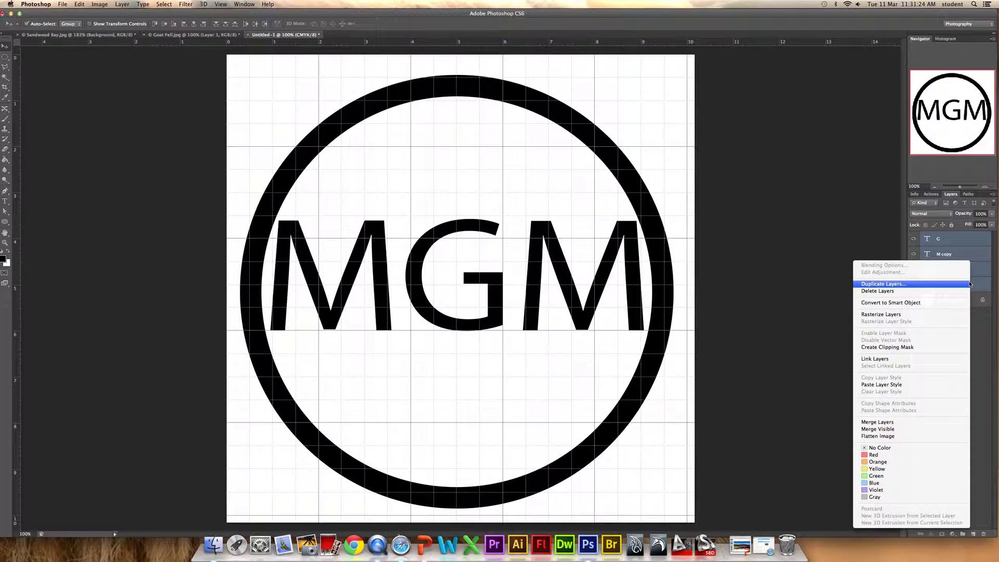
pyautogui.click(884, 422)
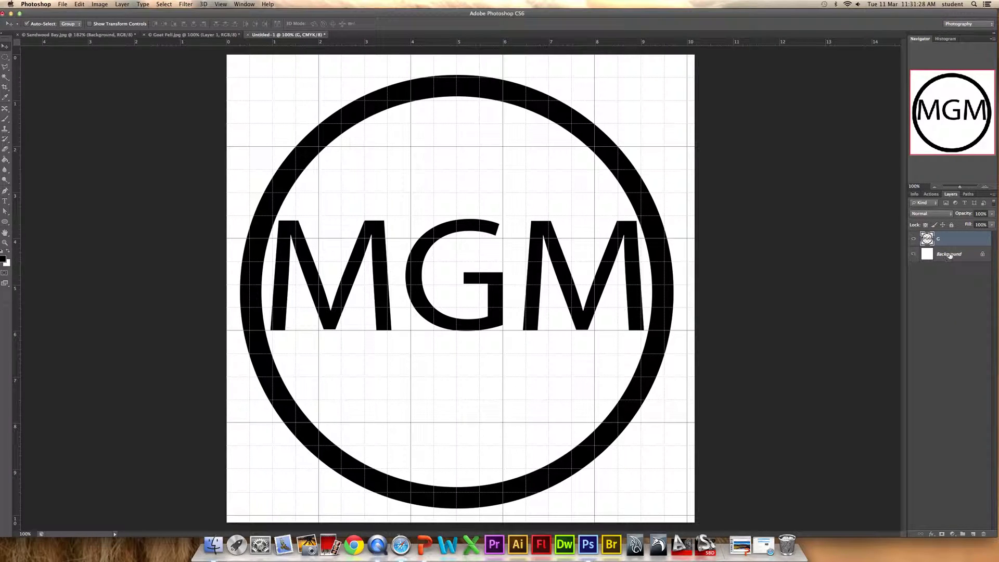
# - Convert the Background into a regular layer named Layer 0 and delete it
pyautogui.click(951, 255)
pyautogui.rightClick(956, 256)
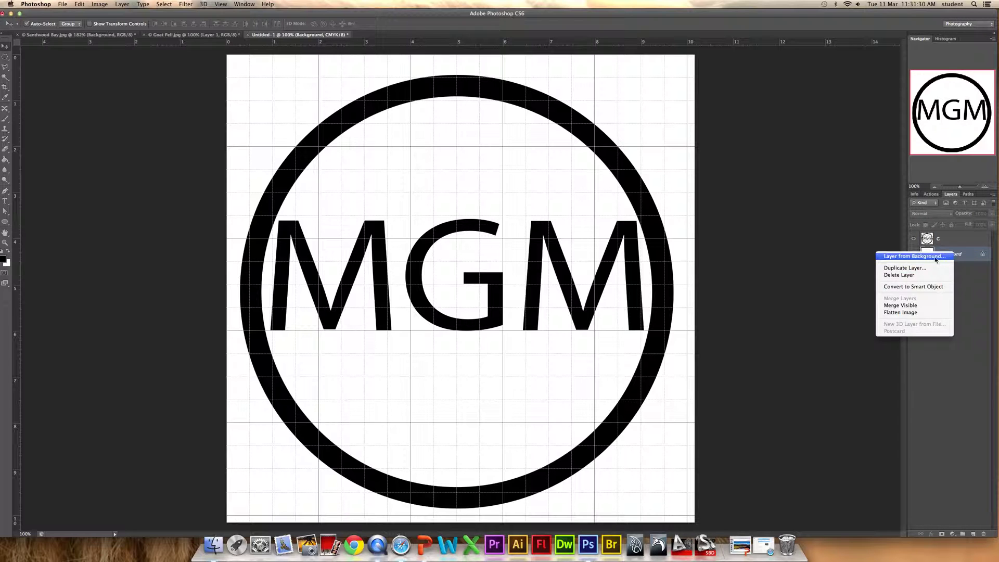
pyautogui.click(952, 253)
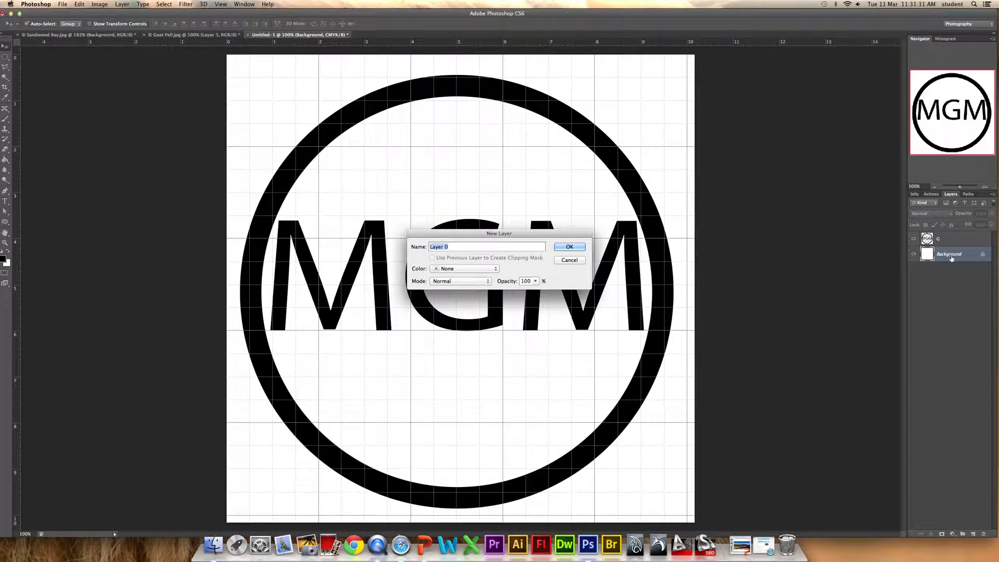
pyautogui.click(572, 247)
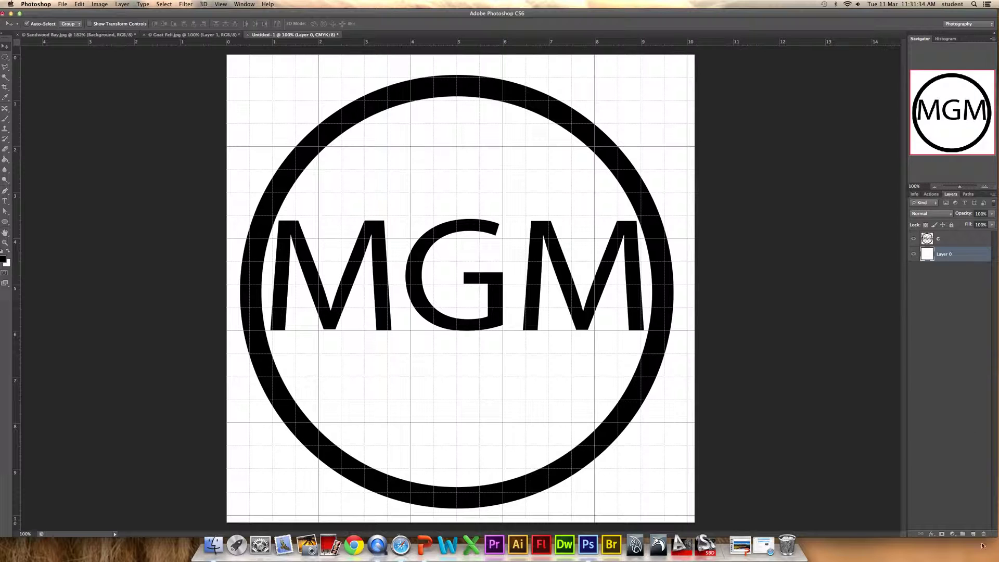
pyautogui.moveTo(984, 536); pyautogui.dragTo(984, 536)
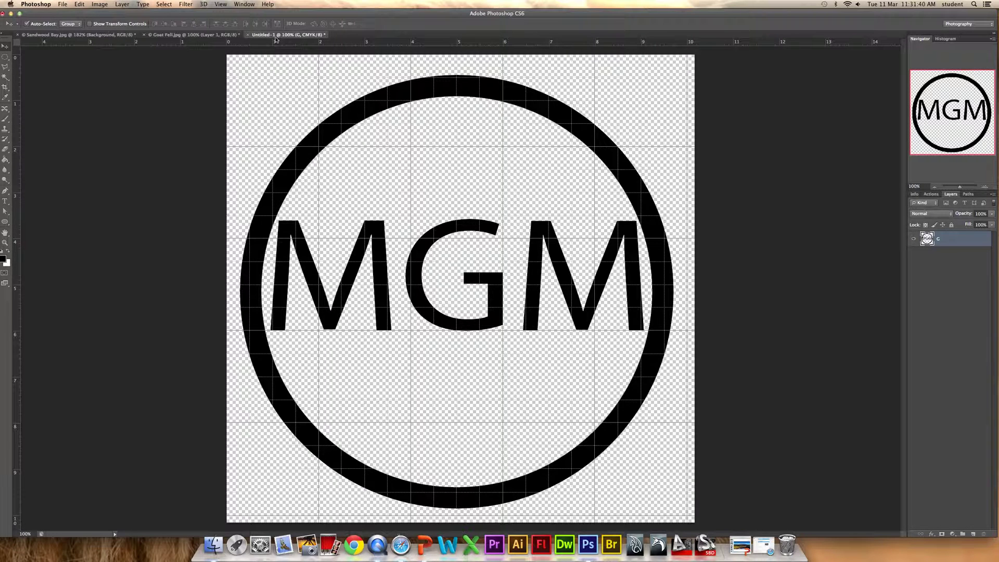
# - Undo the deletion of the white Layer 0 and hide the grid over the canvas
pyautogui.click(221, 4)
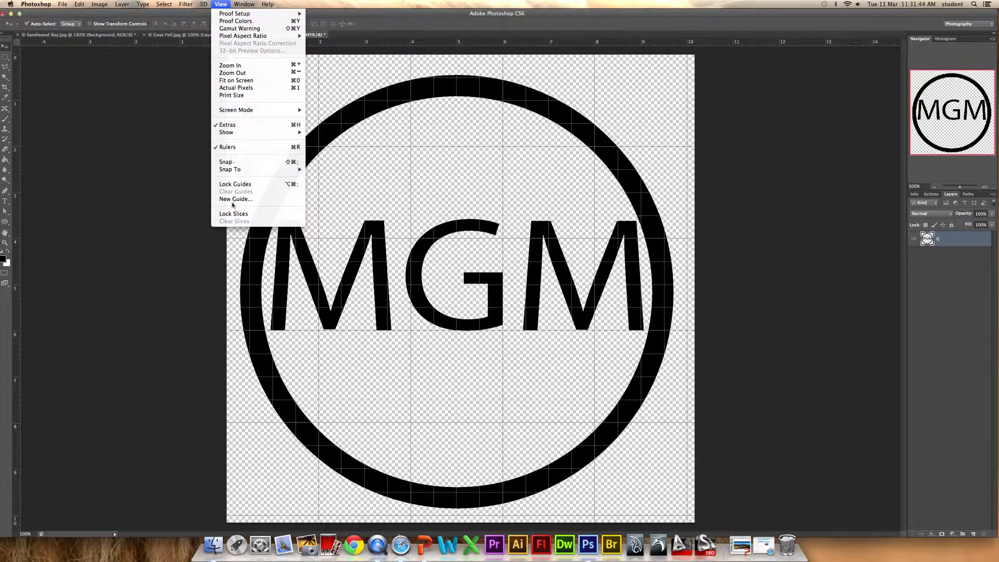
pyautogui.press('Escape')
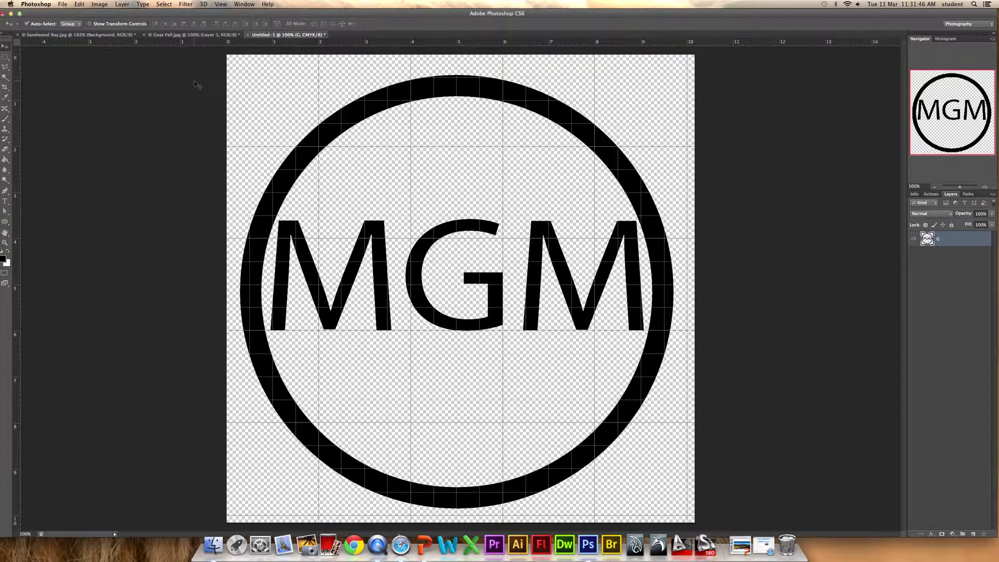
pyautogui.press('super+z')
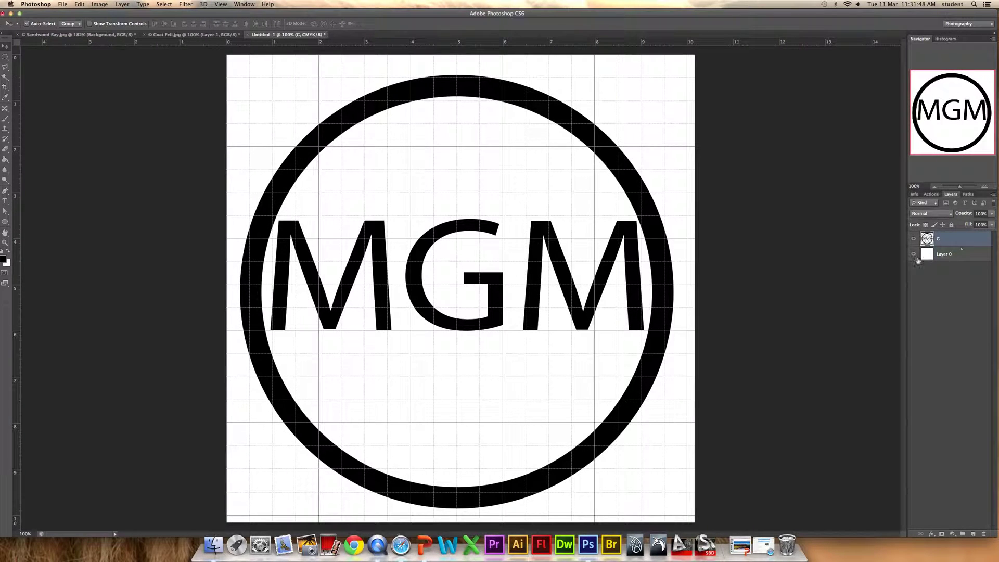
pyautogui.click(220, 5)
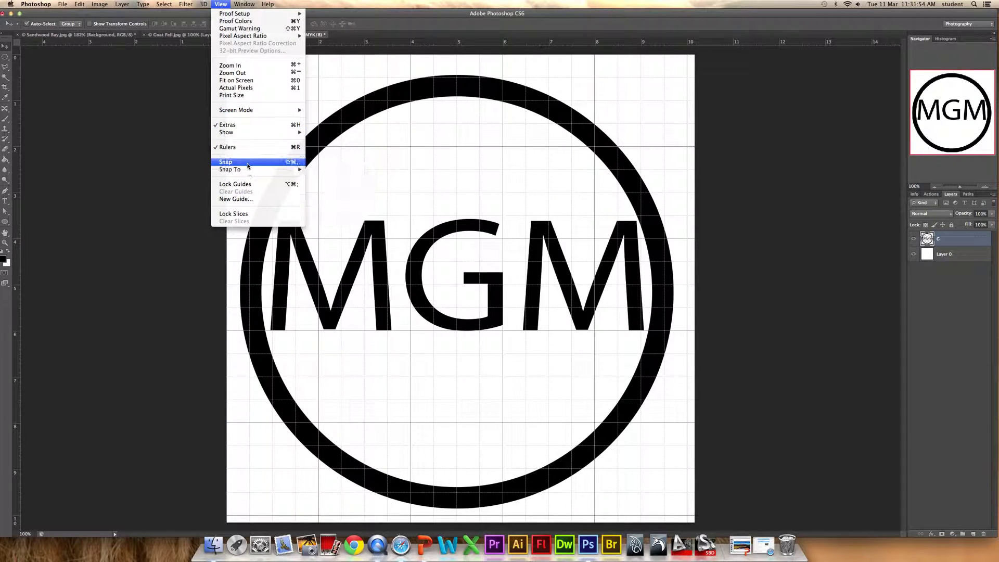
pyautogui.moveTo(250, 132)
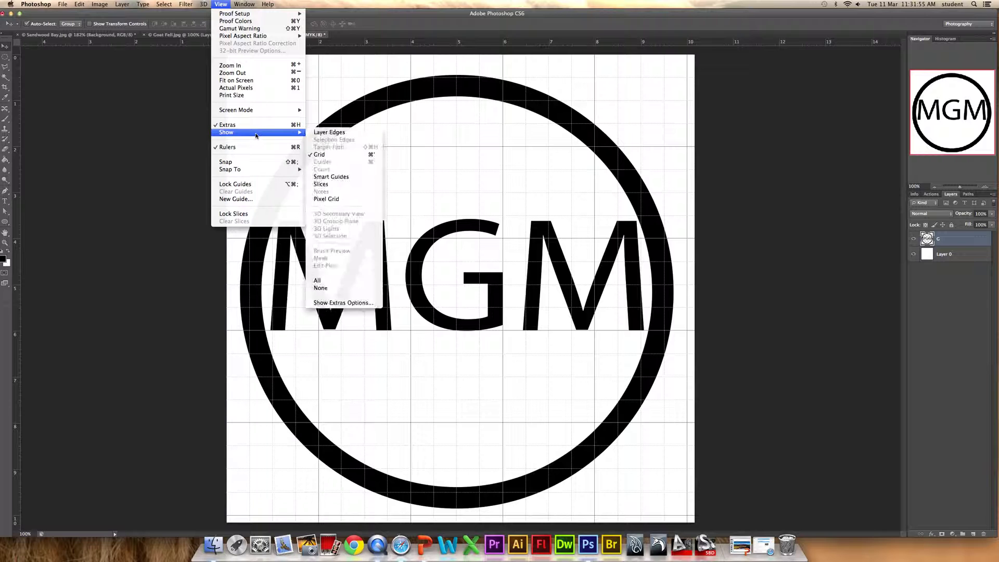
pyautogui.click(327, 155)
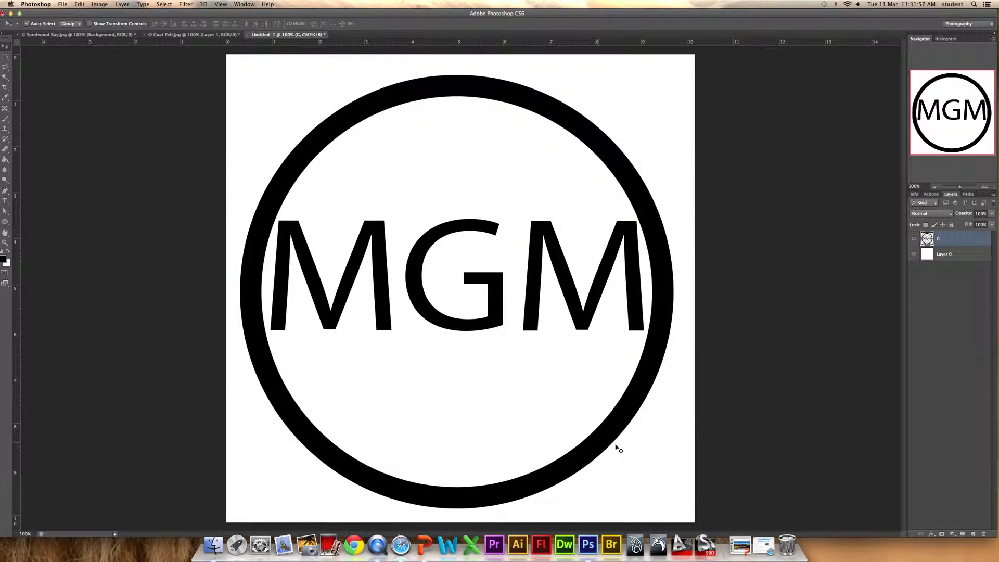
# - Try Drop Shadow, Bevel & Emboss and Inner Glow layer effects on the merged logo layer
pyautogui.doubleClick(973, 241)
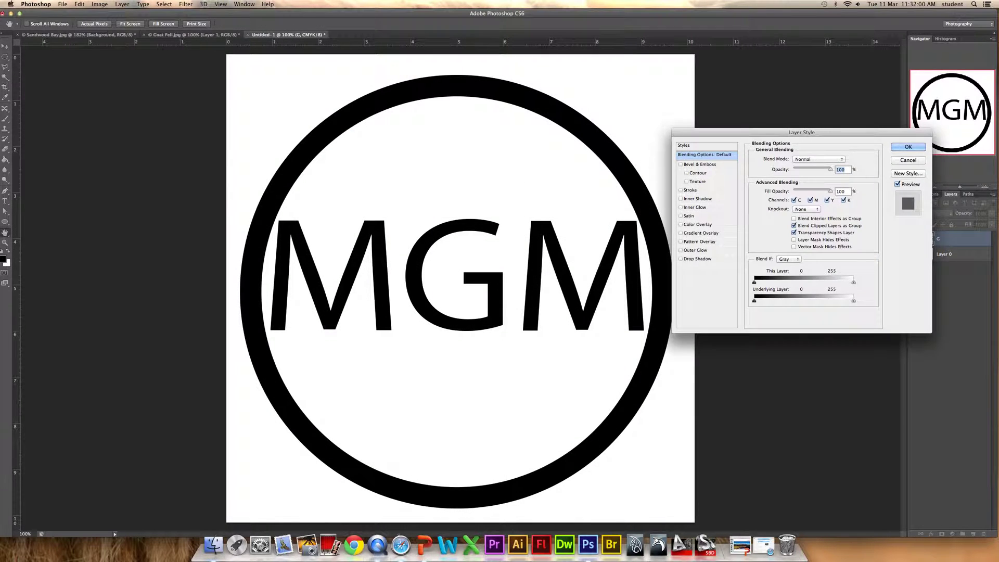
pyautogui.click(690, 259)
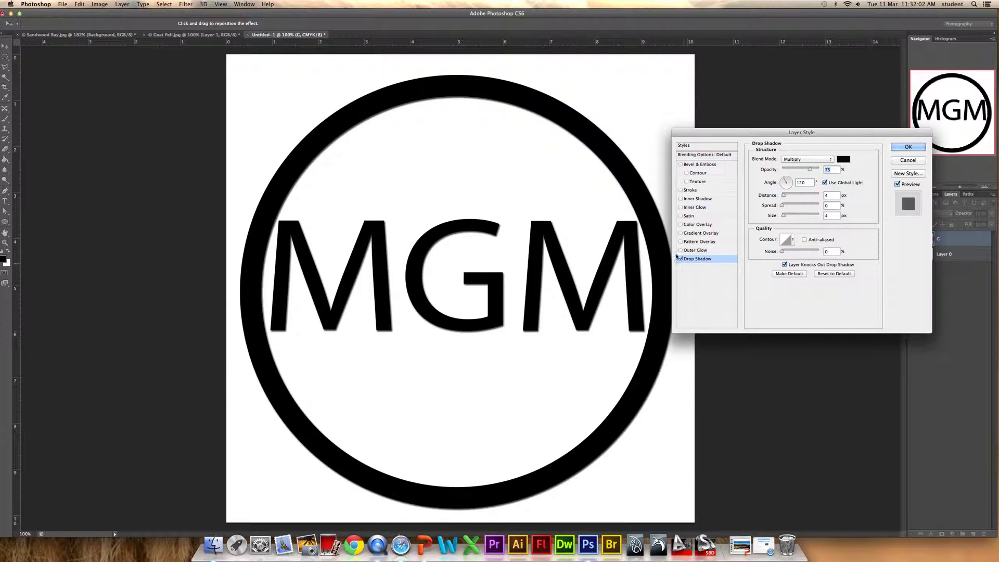
pyautogui.click(680, 165)
pyautogui.click(681, 207)
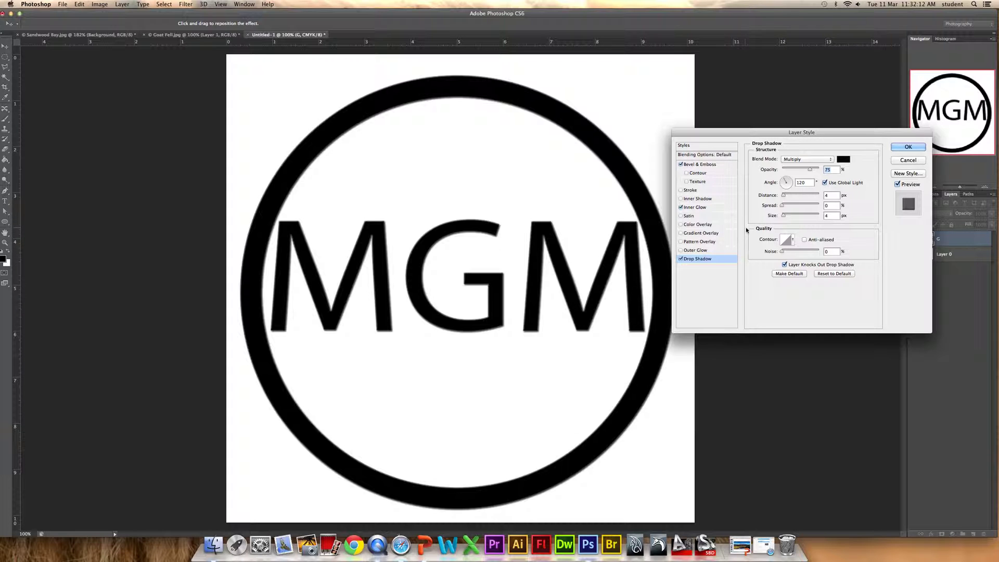
# - Try an outside stroke in pure red (ff0000) around the logo and make it thicker
pyautogui.click(701, 191)
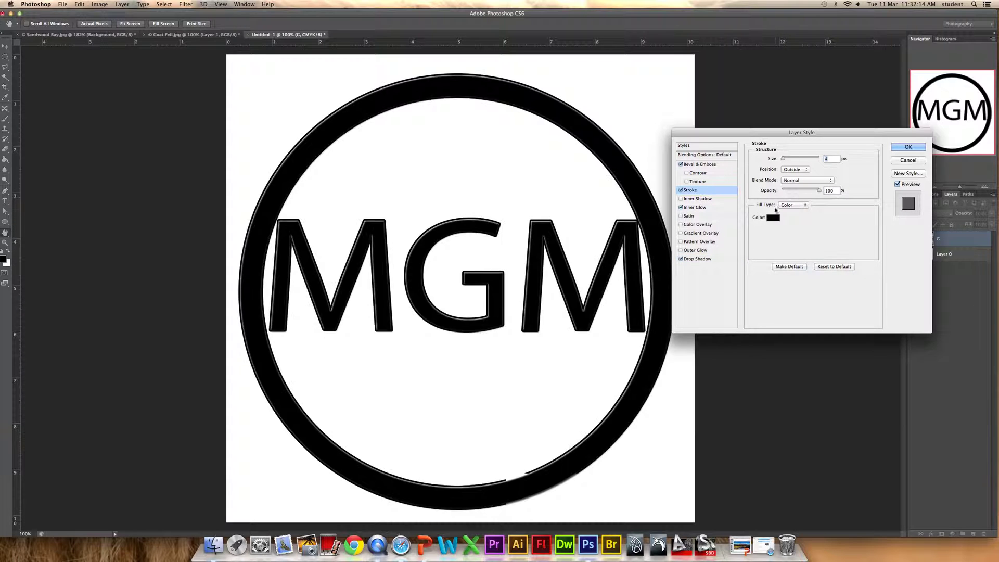
pyautogui.click(773, 217)
pyautogui.moveTo(414, 221)
pyautogui.mouseDown()
pyautogui.moveTo(397, 207)
pyautogui.moveTo(474, 246)
pyautogui.mouseUp()
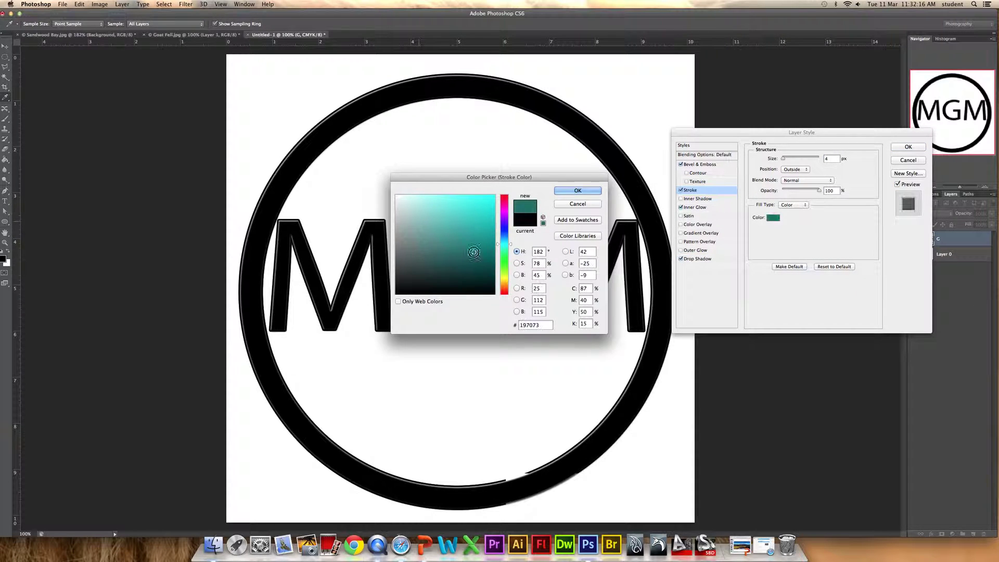
pyautogui.click(504, 196)
pyautogui.click(495, 196)
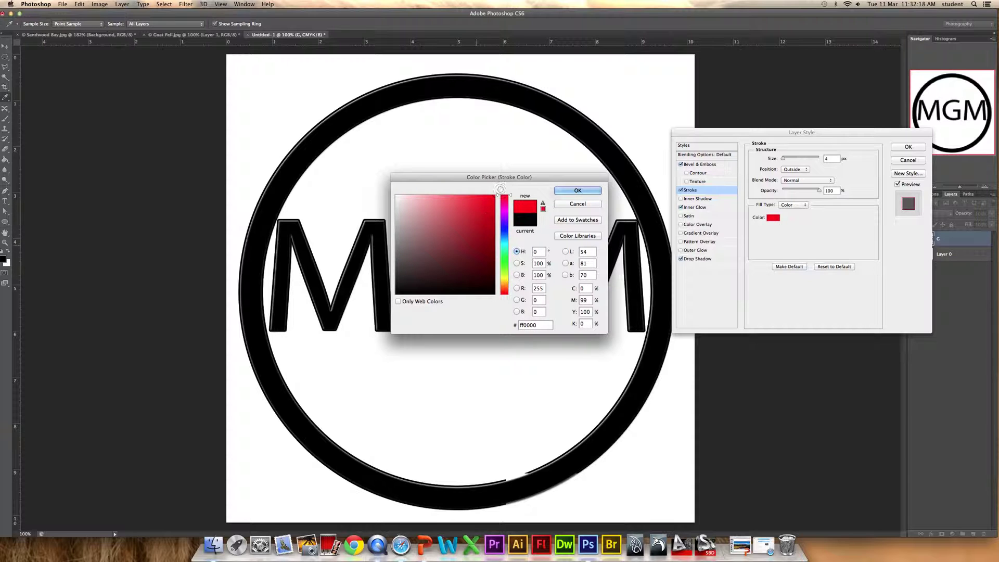
pyautogui.click(576, 191)
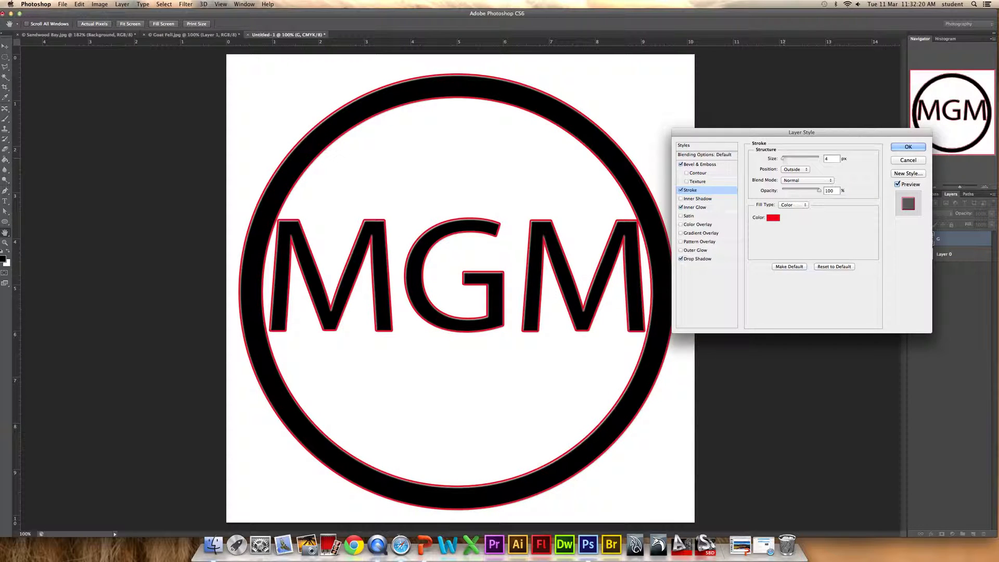
pyautogui.moveTo(783, 158)
pyautogui.mouseDown()
pyautogui.moveTo(787, 169)
pyautogui.moveTo(688, 258)
pyautogui.mouseUp()
# - Turn off the logo layer's Inner Glow, Stroke, Drop Shadow and Bevel & Emboss effects
pyautogui.click(681, 207)
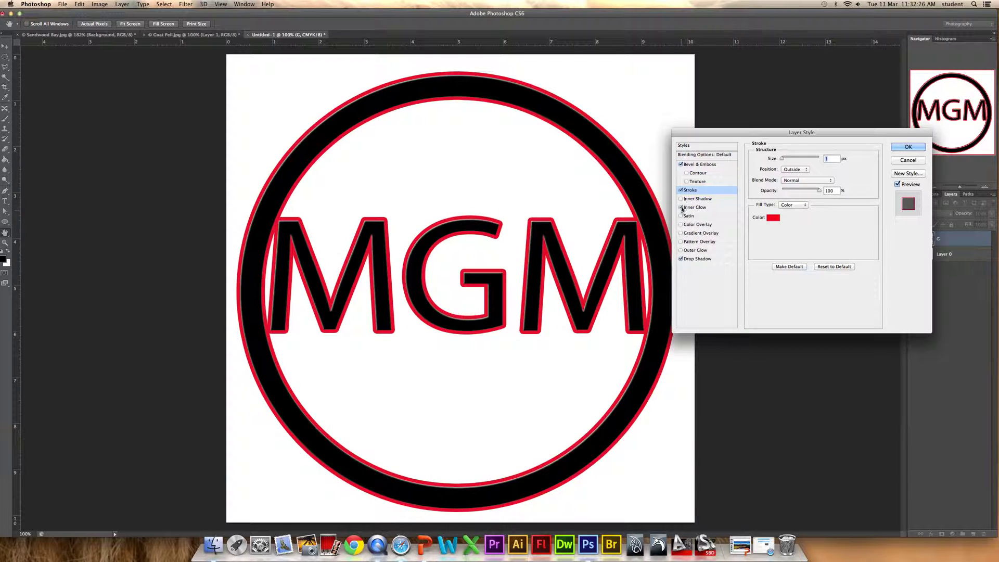
pyautogui.click(681, 189)
pyautogui.click(680, 258)
pyautogui.click(681, 164)
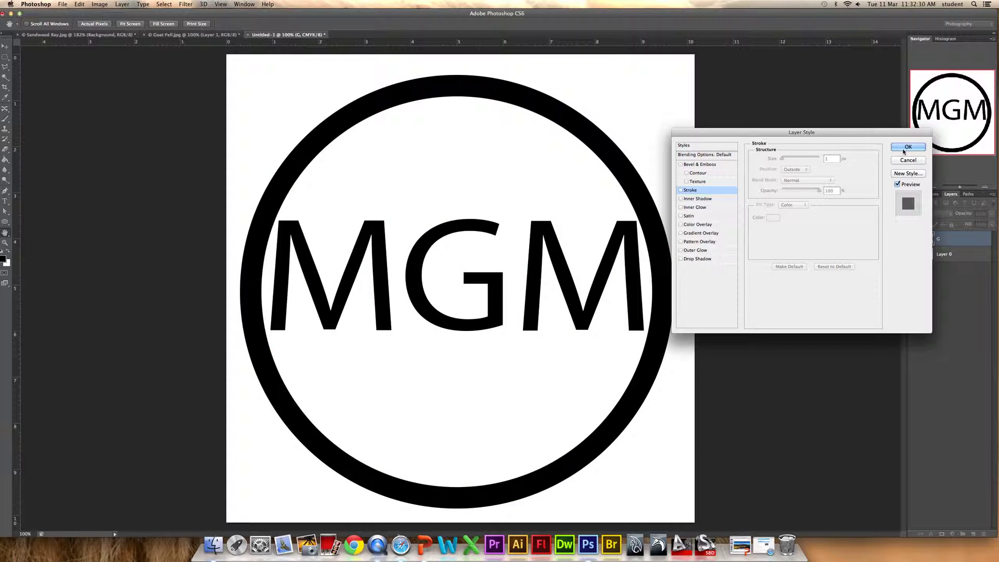
# - Apply only a drop shadow with a size of 9 px to the merged logo layer
pyautogui.click(681, 259)
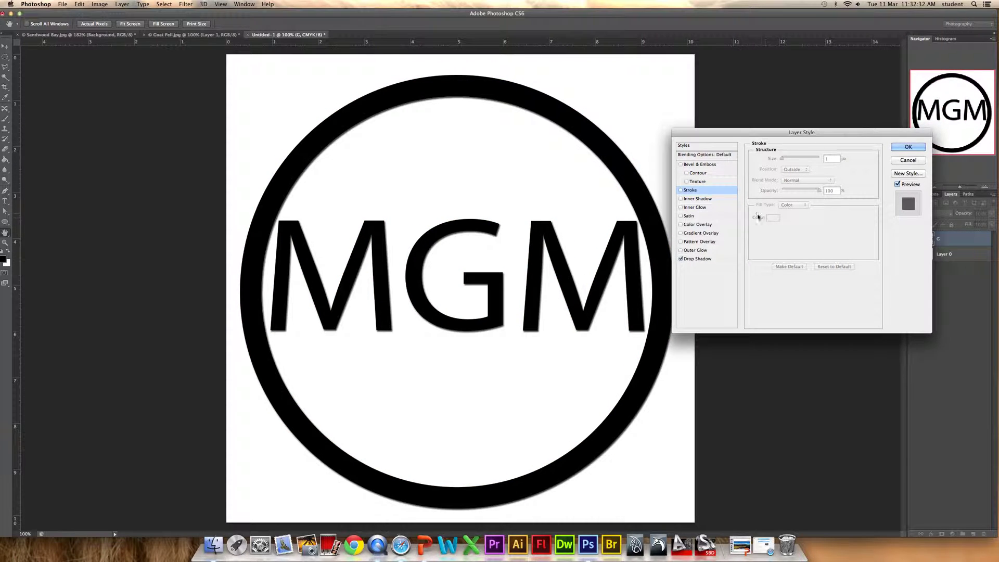
pyautogui.click(698, 259)
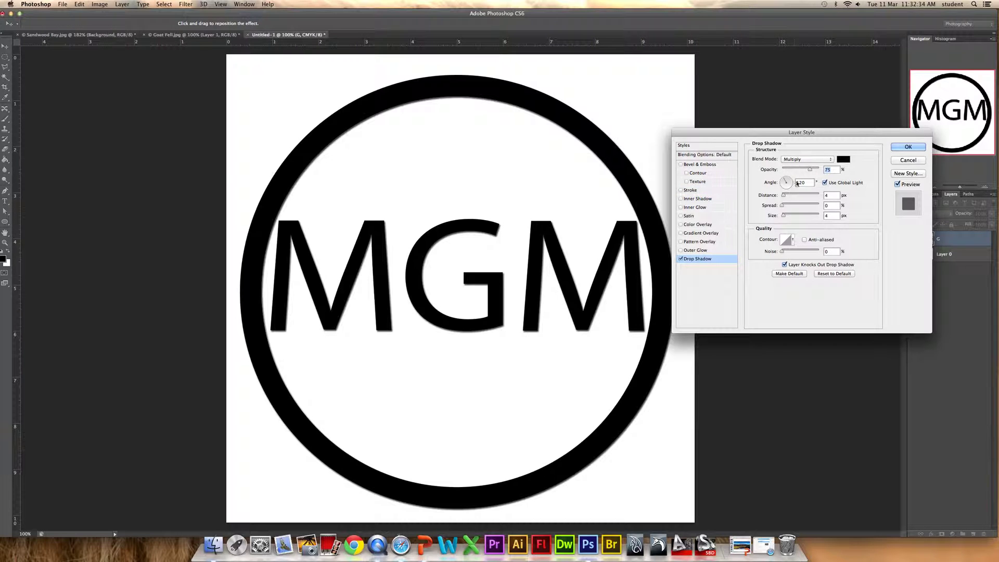
pyautogui.moveTo(783, 215); pyautogui.dragTo(786, 215)
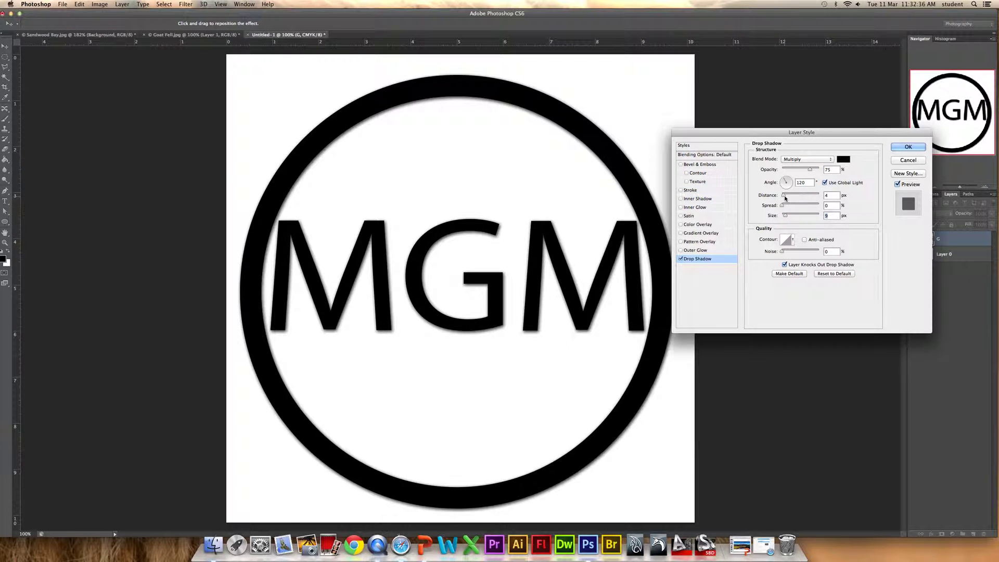
pyautogui.press('Return')
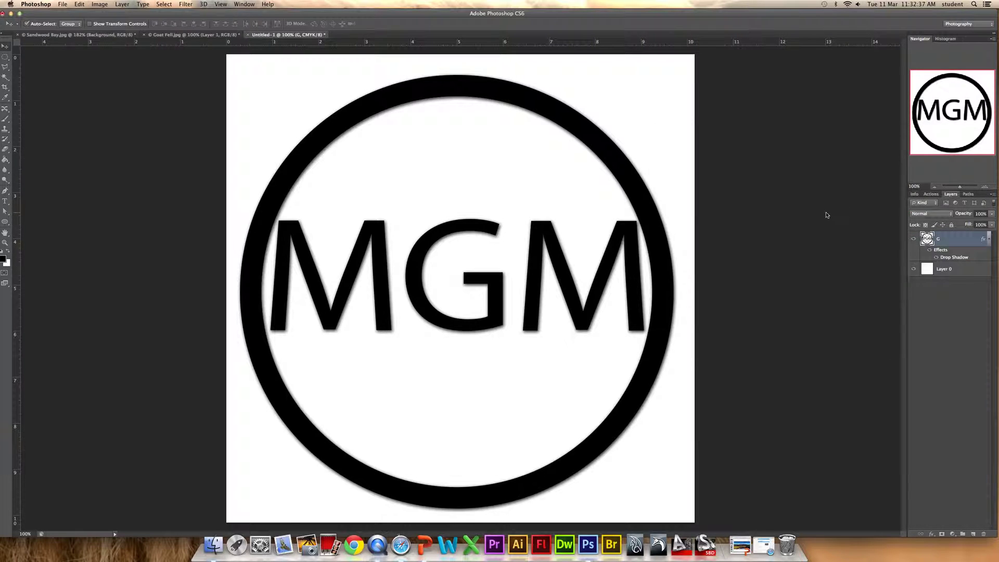
# - Delete the white Layer 0 and define the logo as a brush preset named MGM new
pyautogui.click(958, 271)
pyautogui.click(984, 533)
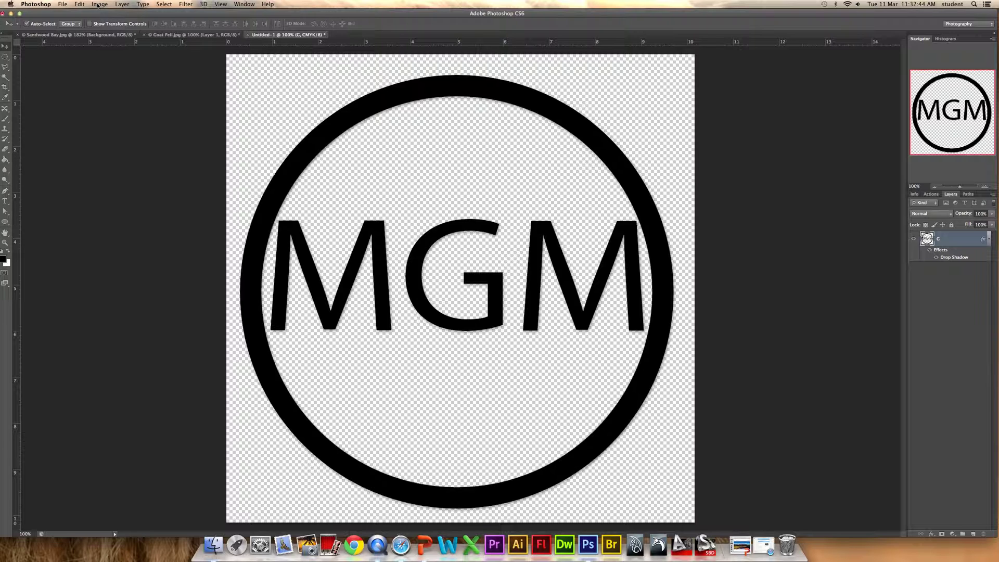
pyautogui.click(83, 6)
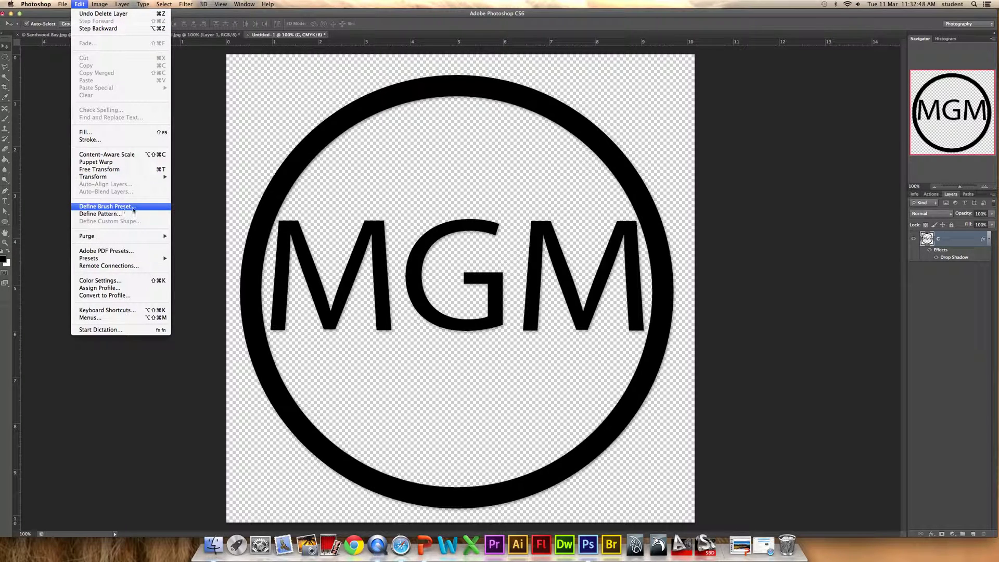
pyautogui.click(133, 209)
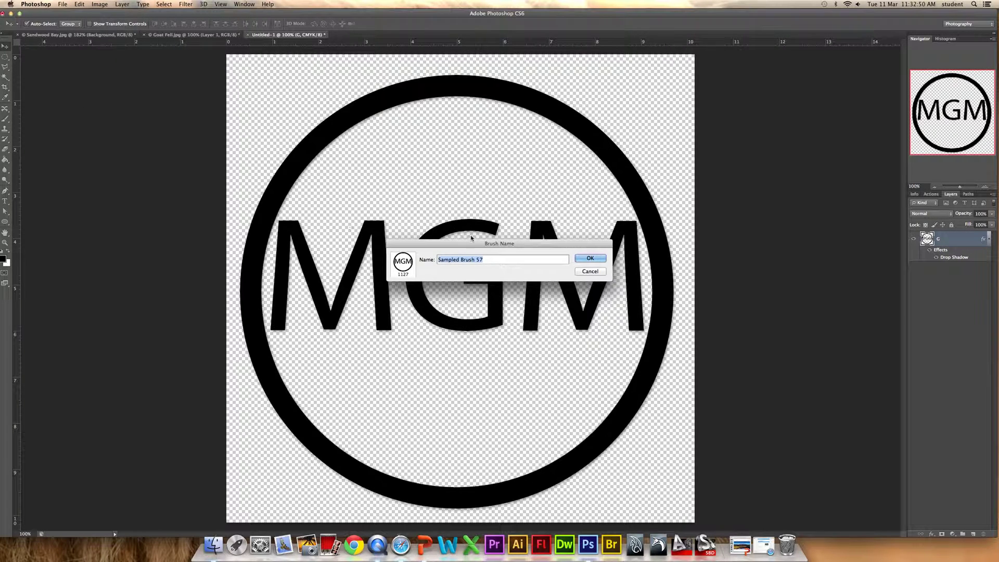
pyautogui.moveTo(472, 238)
pyautogui.mouseDown()
pyautogui.moveTo(495, 241)
pyautogui.moveTo(683, 122)
pyautogui.mouseUp()
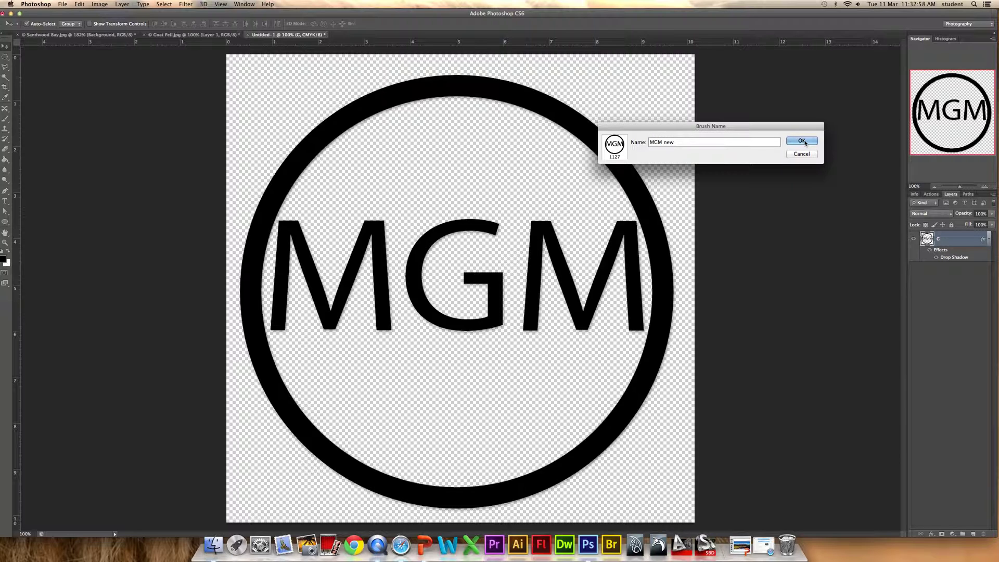
pyautogui.click(803, 141)
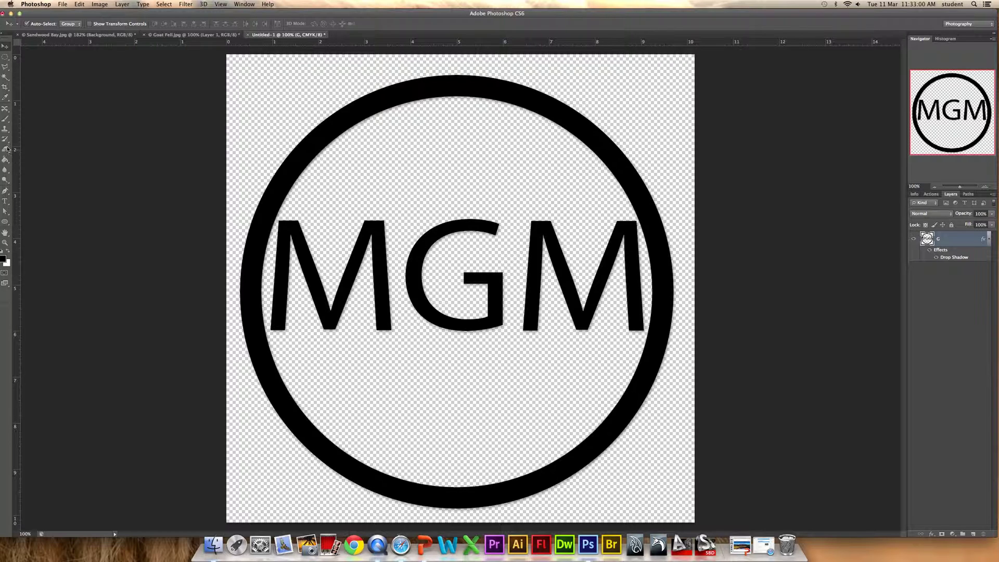
# - Activate the Brush tool and check the end of the brush presets for the new logo brush
pyautogui.click(6, 118)
pyautogui.click(37, 25)
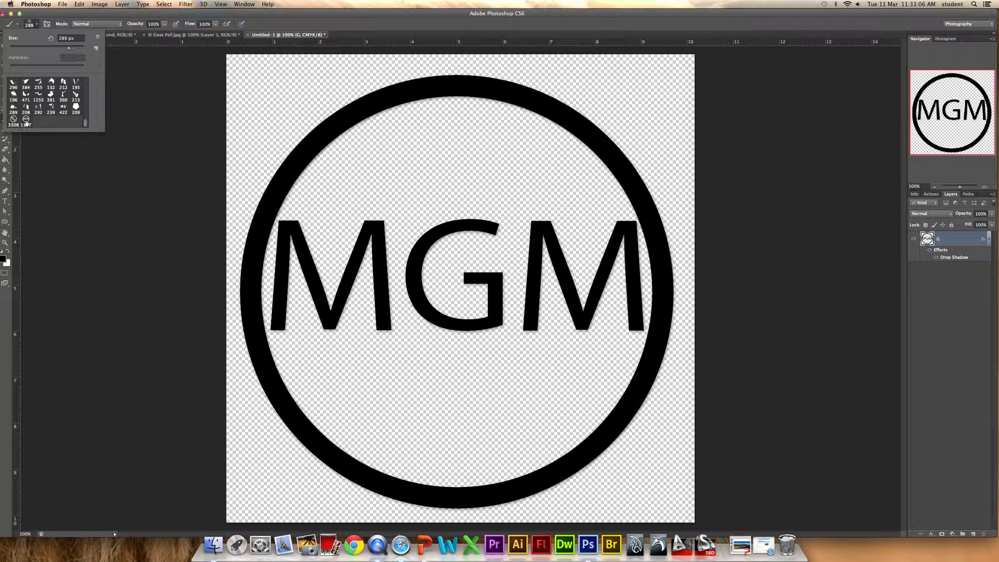
pyautogui.click(326, 25)
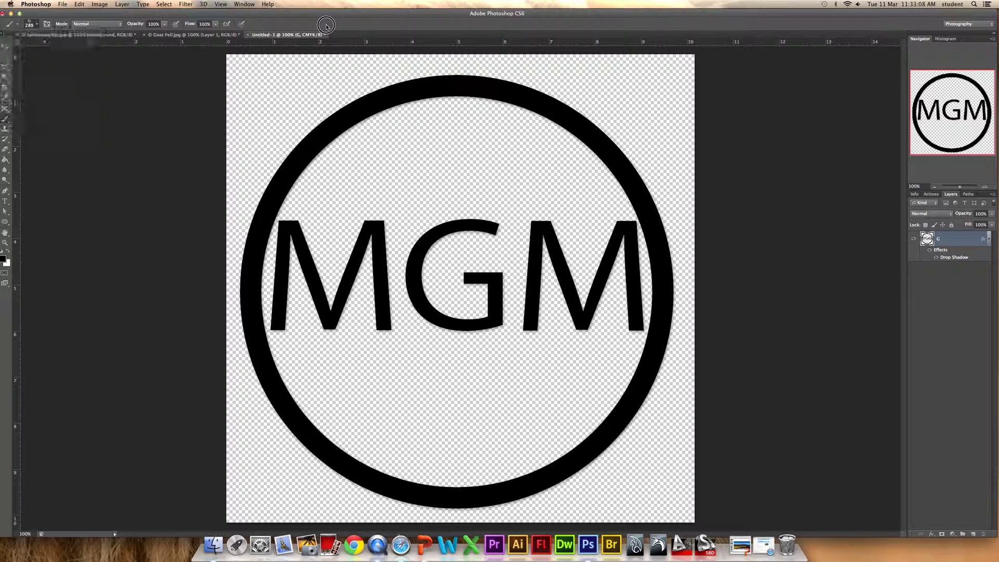
# - Create a new A4 document from the International Paper preset with a white background
pyautogui.click(63, 5)
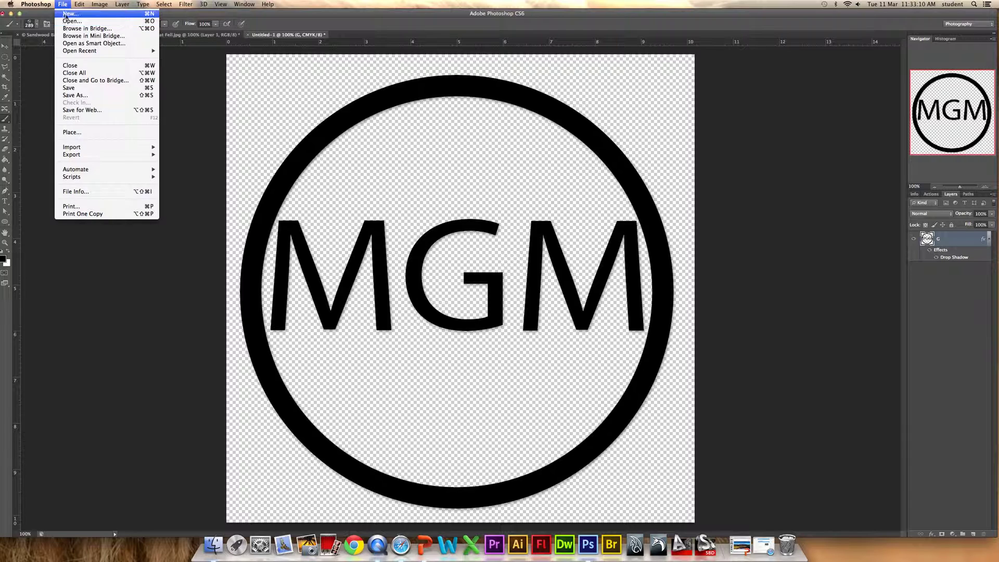
pyautogui.click(68, 16)
pyautogui.click(492, 214)
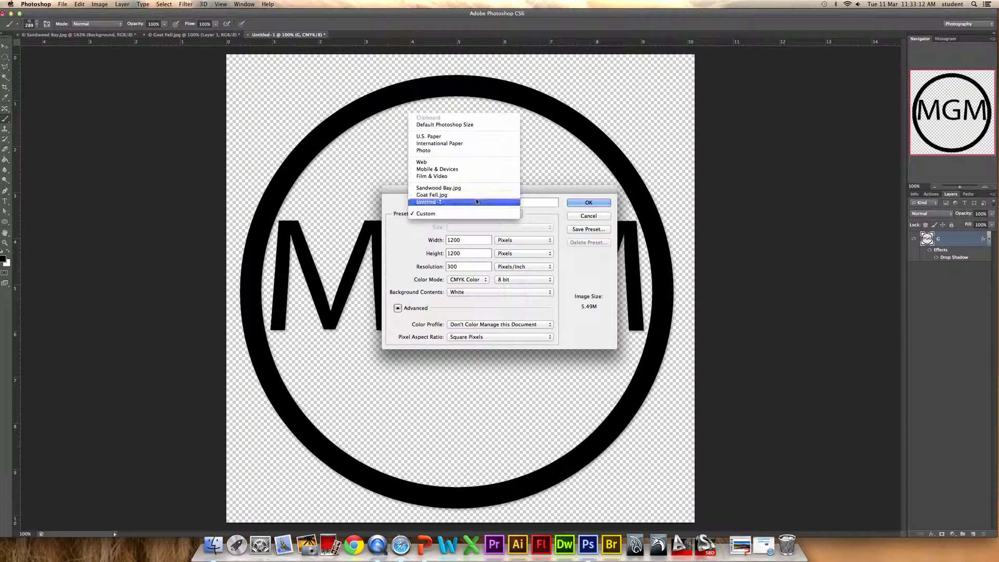
pyautogui.click(447, 146)
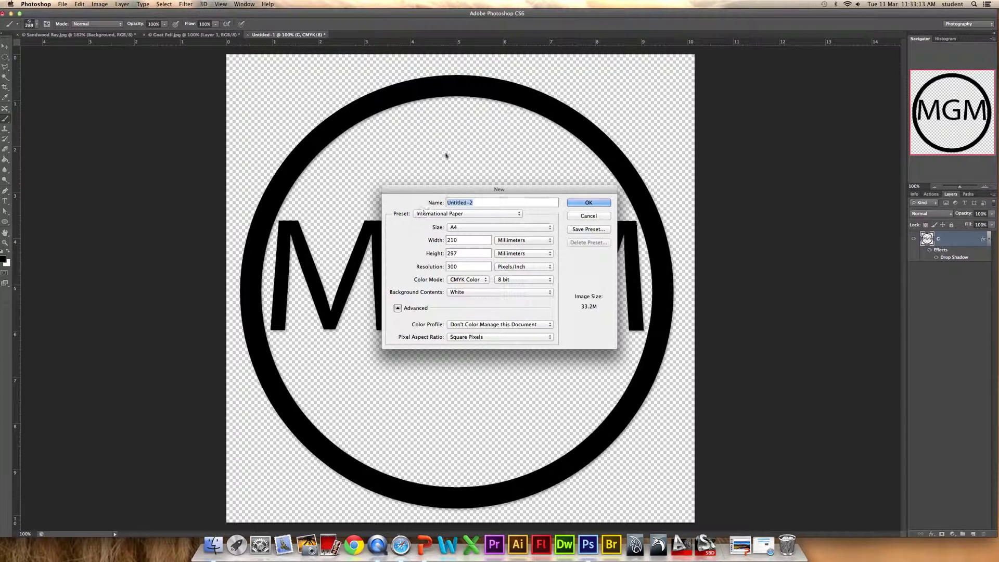
pyautogui.click(589, 203)
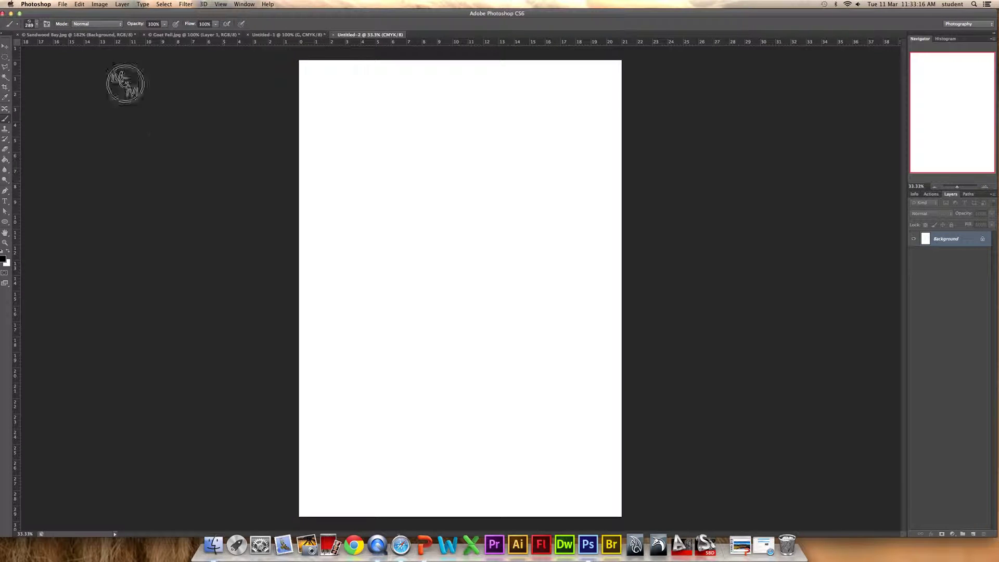
# - Choose the 1127 px MGM logo brush and stamp it once in black in the page's upper-left corner
pyautogui.click(37, 26)
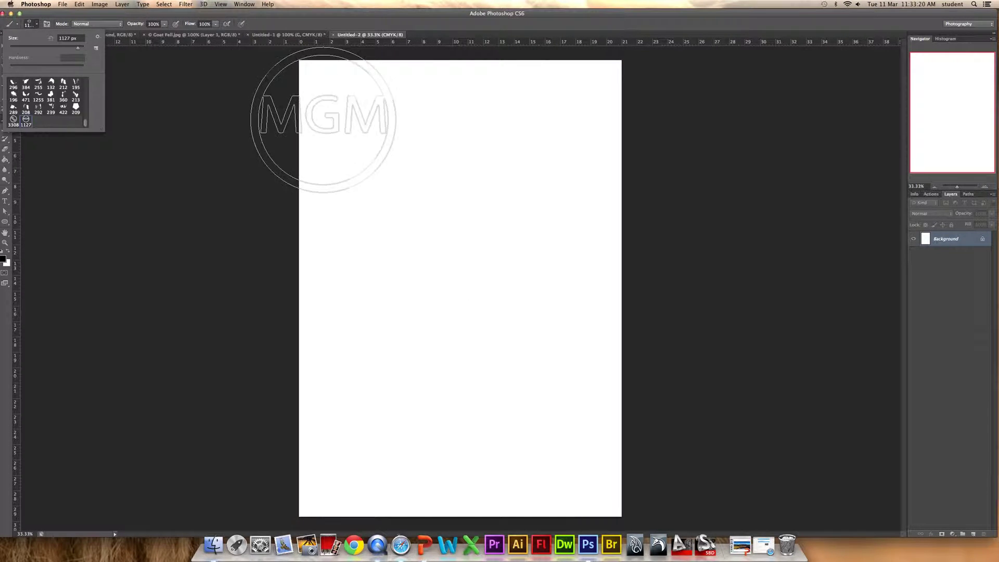
pyautogui.click(602, 290)
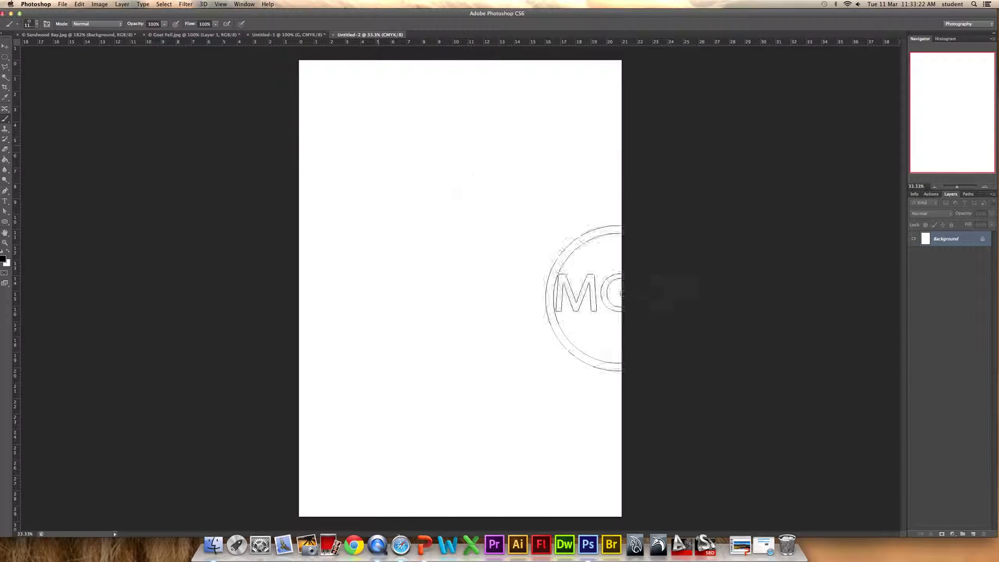
pyautogui.click(378, 144)
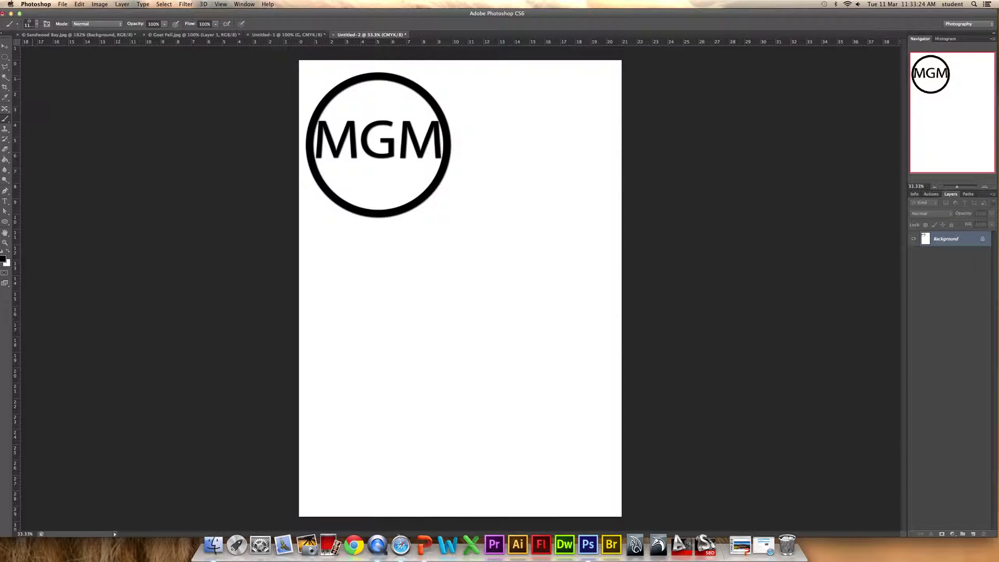
# - Set the foreground color to bright green (63ff00)
pyautogui.click(5, 261)
pyautogui.click(494, 196)
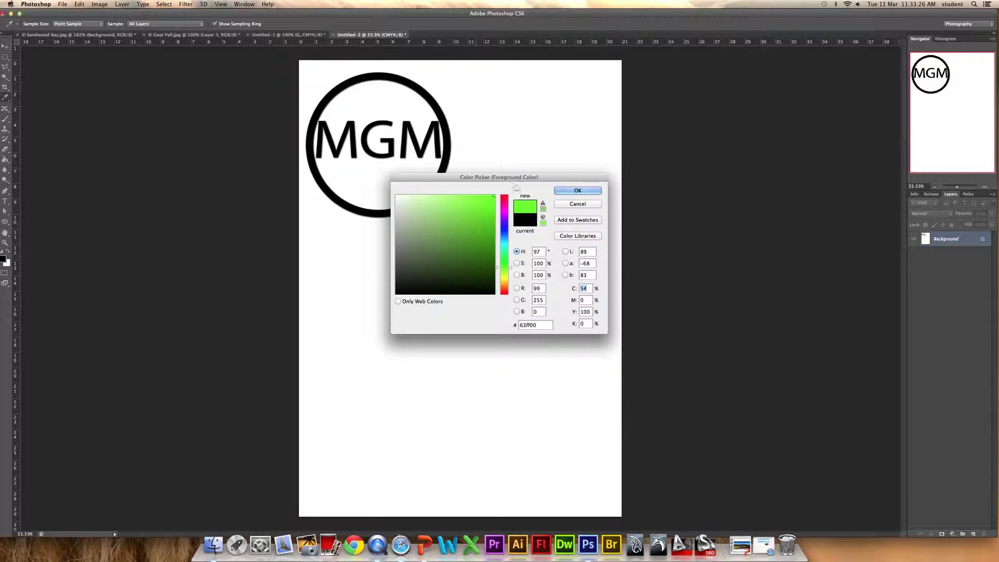
pyautogui.click(578, 190)
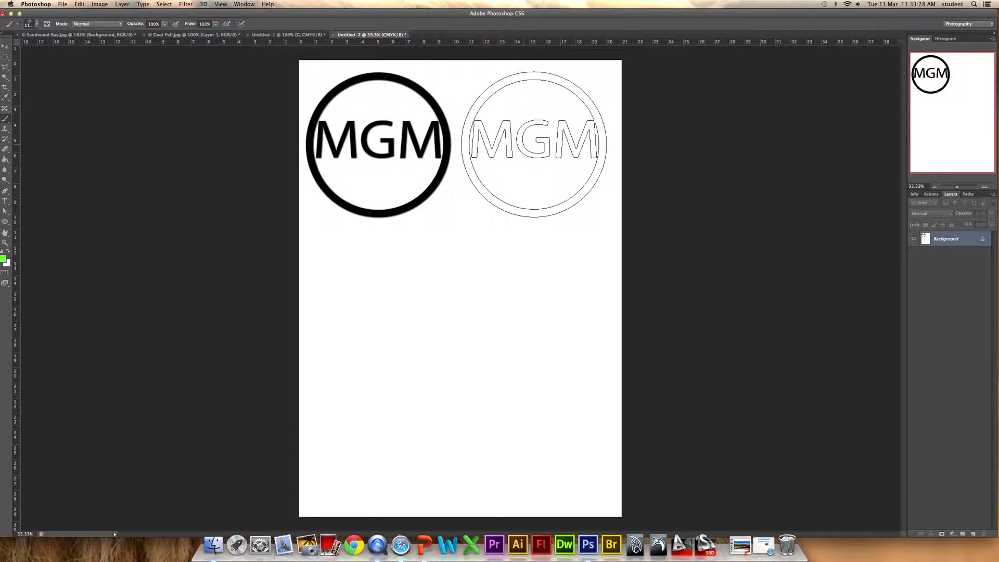
# - Stamp the logo in green beside the black one, and once more at 199 px below the black logo
pyautogui.click(534, 145)
pyautogui.click(36, 24)
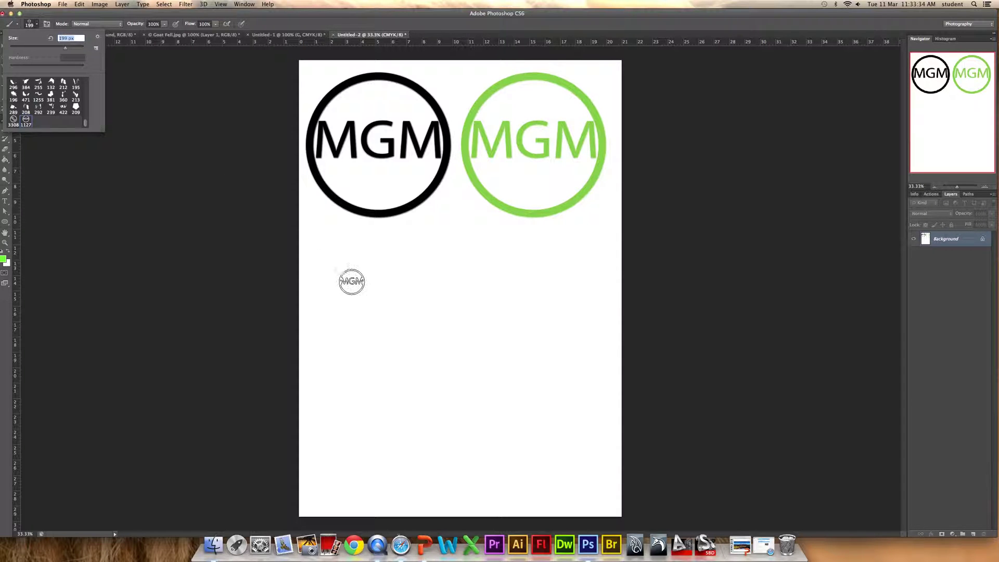
pyautogui.click(348, 263)
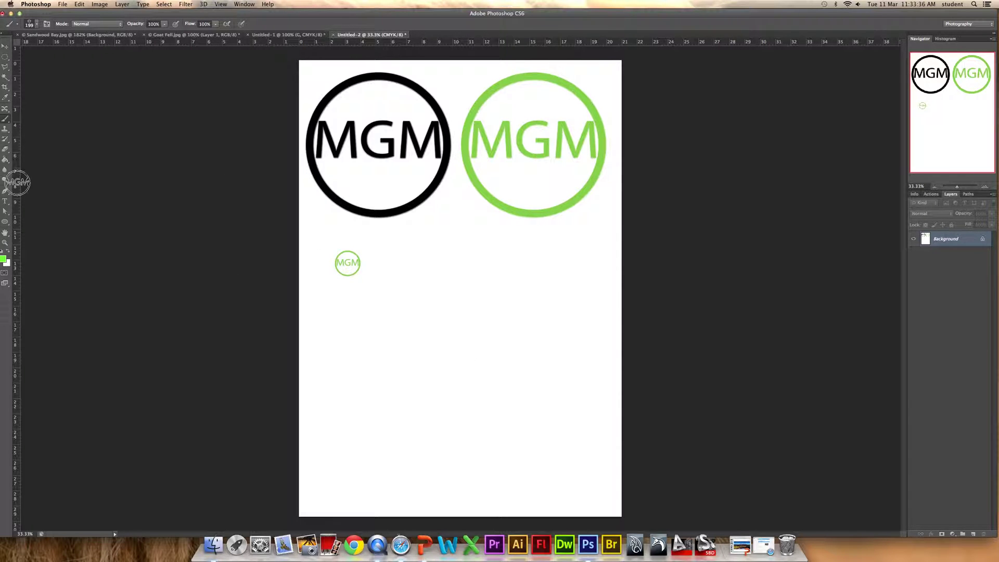
# - Set the foreground color to bright red
pyautogui.click(3, 260)
pyautogui.moveTo(506, 268); pyautogui.dragTo(505, 295)
pyautogui.click(578, 191)
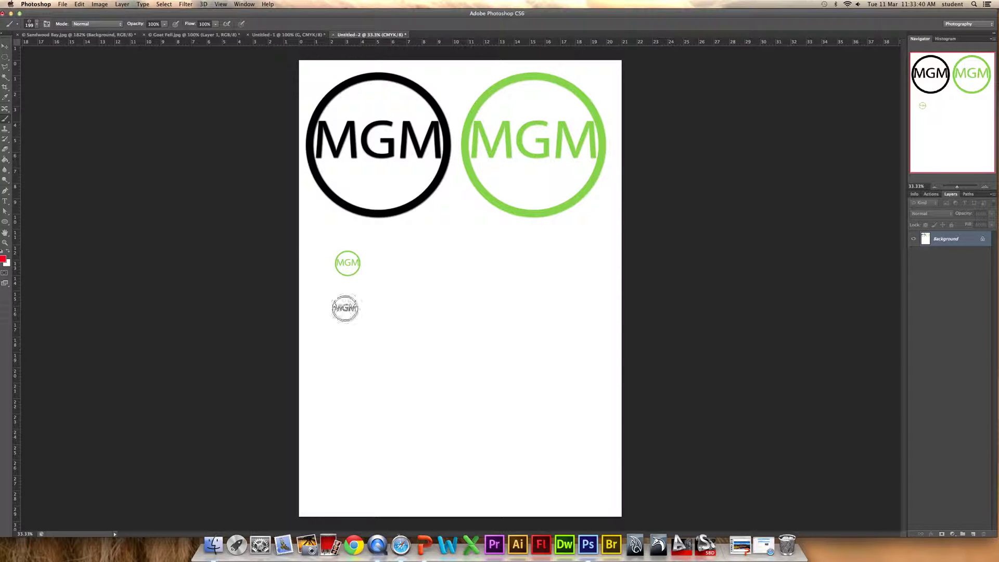
# - Add a new layer, stamp the logo in red at about 2158 px on the lower page, and paint an overlapping stroke toward the upper left
pyautogui.click(974, 533)
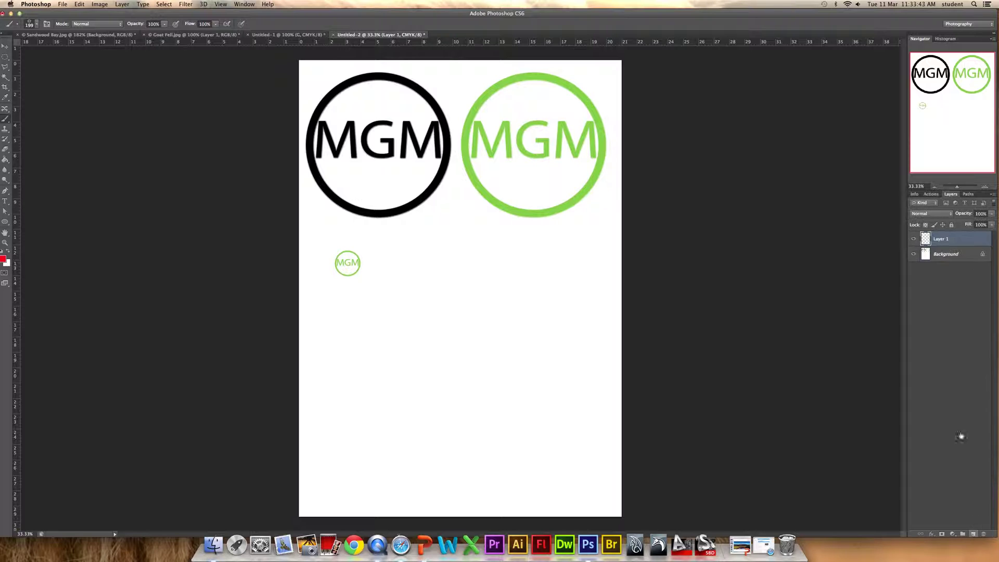
pyautogui.click(33, 24)
pyautogui.moveTo(75, 52); pyautogui.dragTo(78, 50)
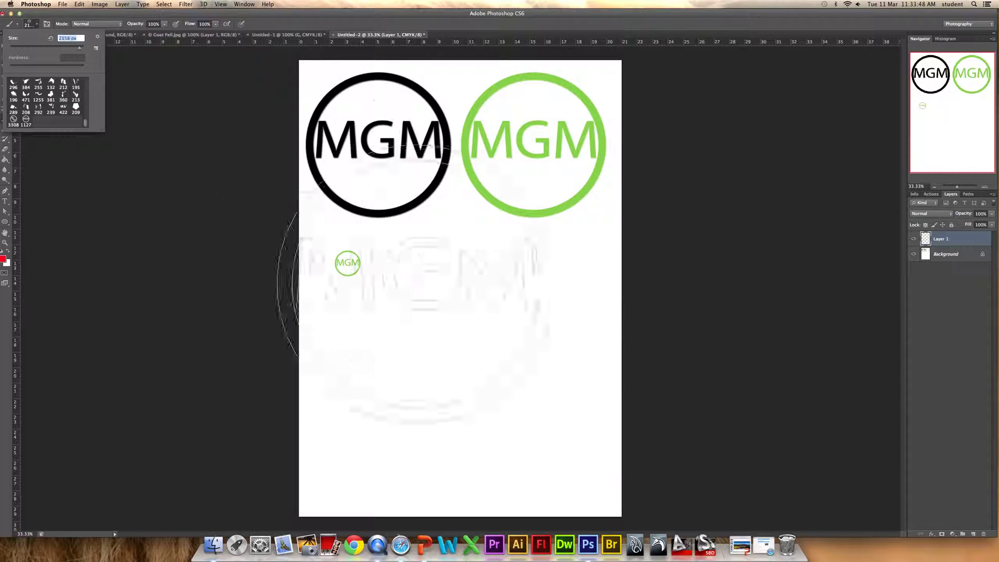
pyautogui.press('Return')
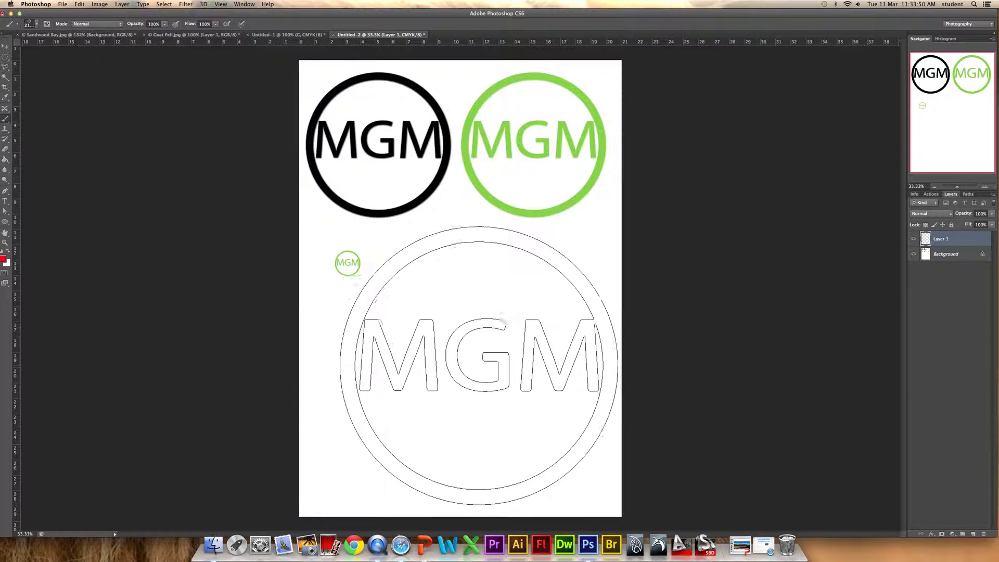
pyautogui.click(469, 365)
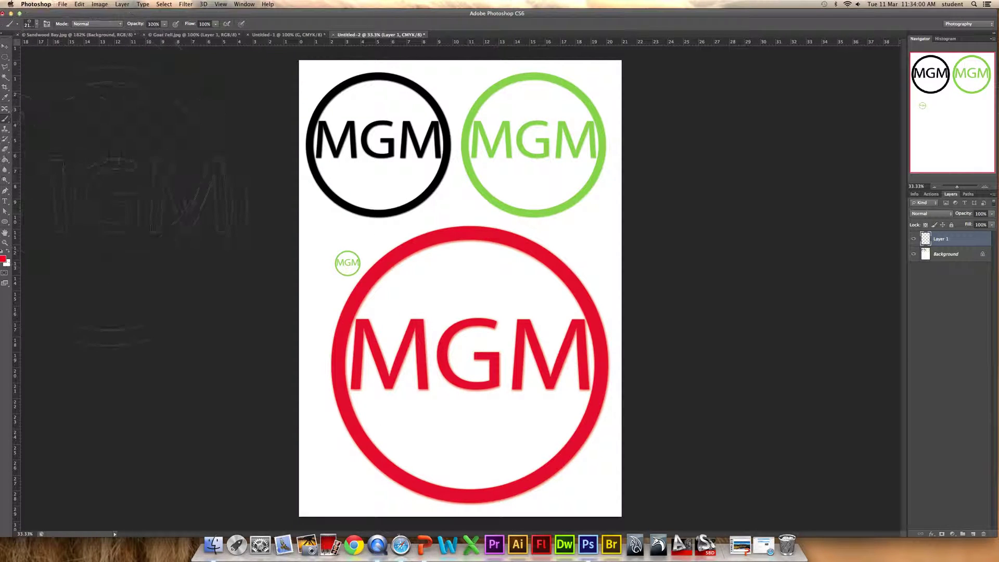
pyautogui.moveTo(380, 308)
pyautogui.mouseDown()
pyautogui.moveTo(458, 333)
pyautogui.moveTo(333, 292)
pyautogui.mouseUp()
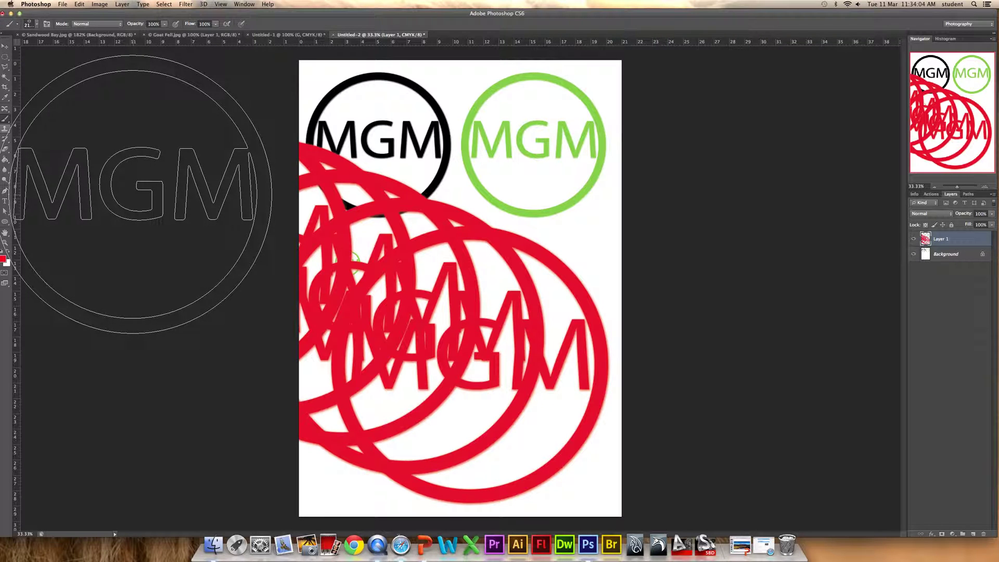
# - Reduce the logo brush to 600 px and delete the layer holding the overlapping red stamps
pyautogui.press(']')
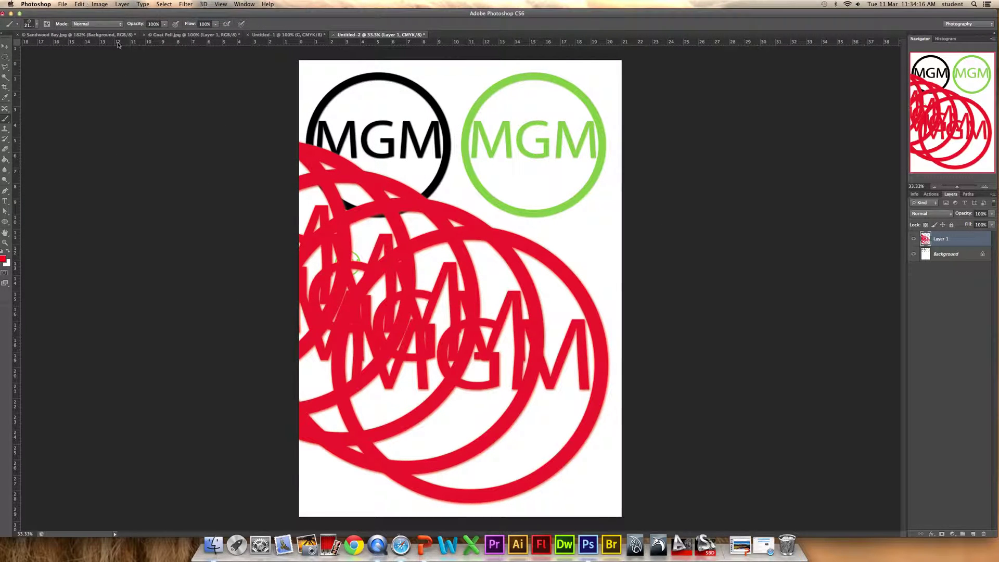
pyautogui.press('[')
pyautogui.press('[')
pyautogui.press('[')
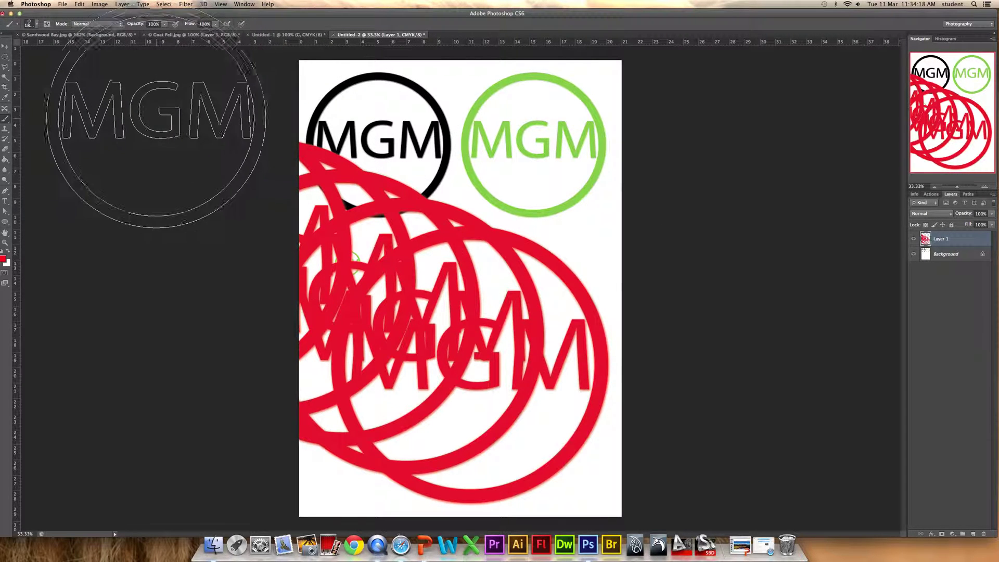
pyautogui.press('[')
pyautogui.press('[')
pyautogui.press('[')
pyautogui.press('[')
pyautogui.press('[')
pyautogui.press('[')
pyautogui.press('[')
pyautogui.press('[')
pyautogui.press('[')
pyautogui.press('[')
pyautogui.press('[')
pyautogui.press('[')
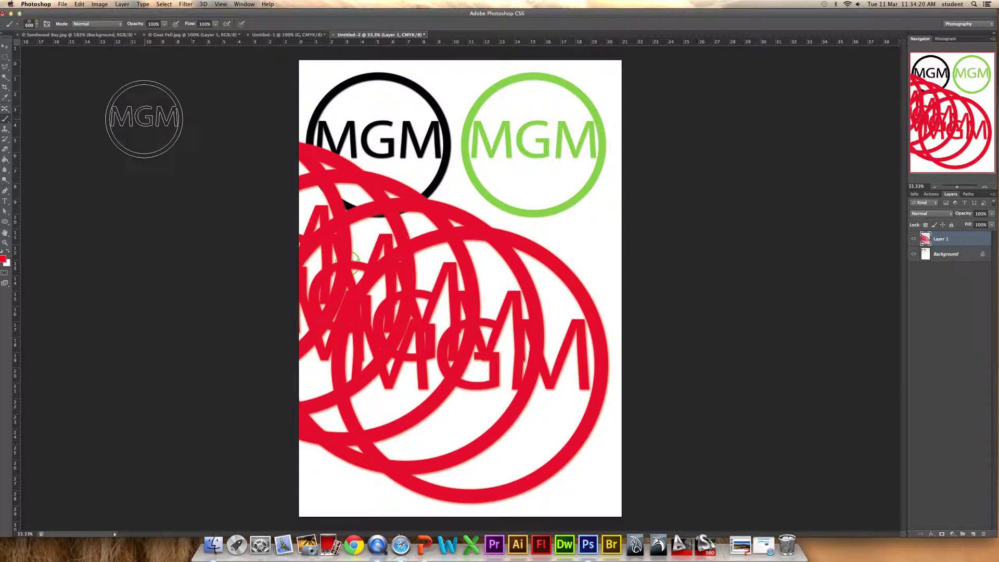
pyautogui.click(5, 46)
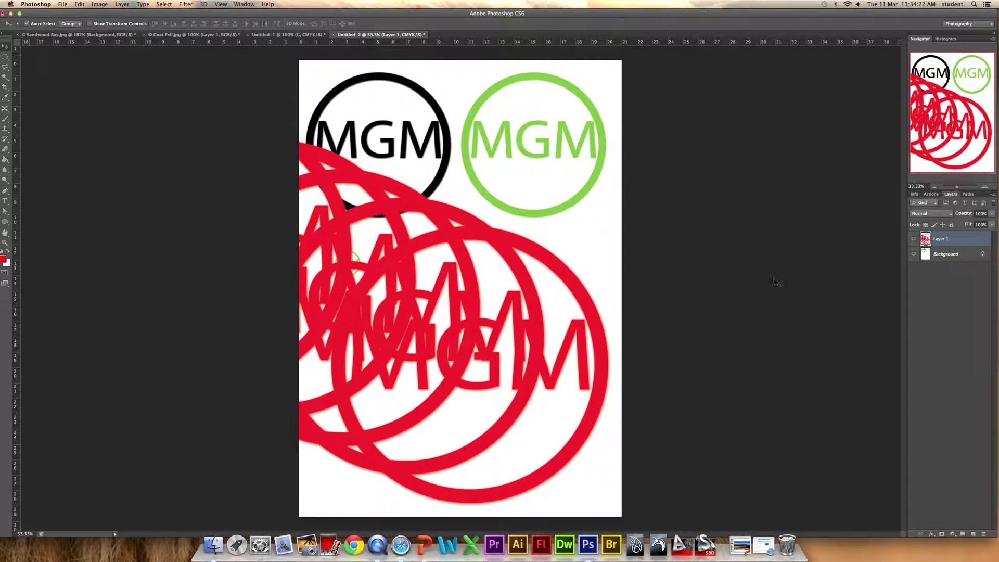
pyautogui.click(983, 535)
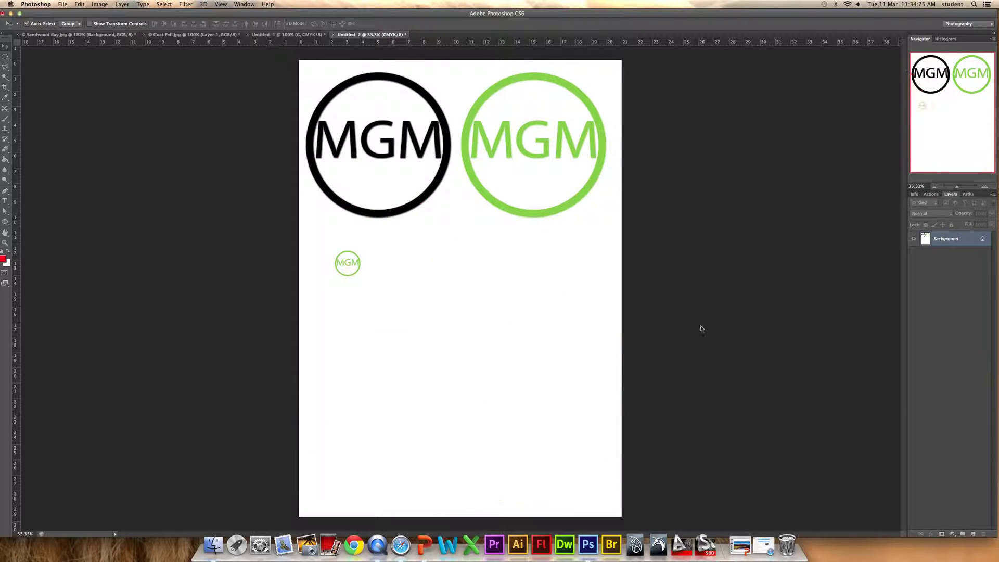
# - Add a new layer and stamp one red logo mid-page below the two large ones, slightly larger than the black logo
pyautogui.click(972, 535)
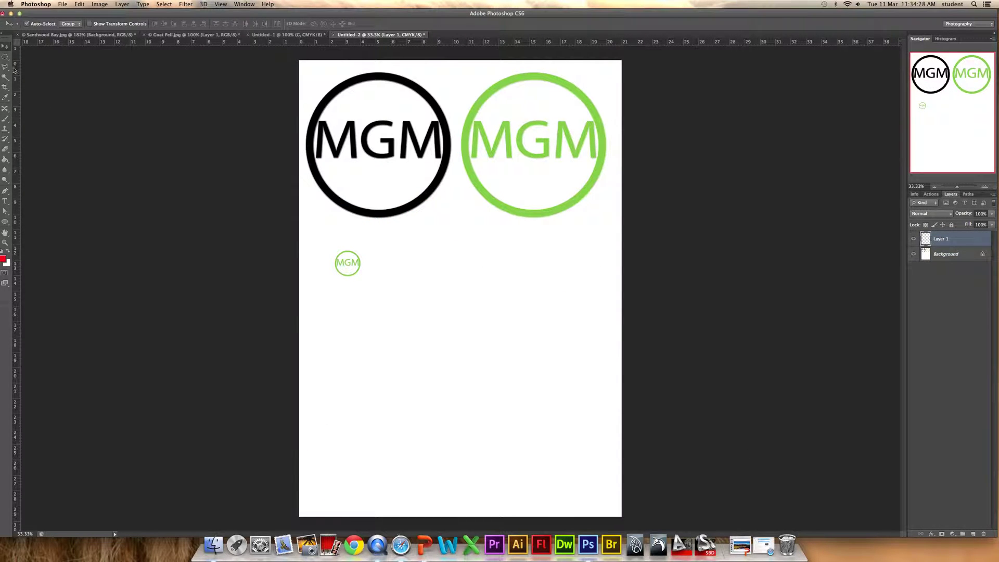
pyautogui.click(6, 120)
pyautogui.click(35, 24)
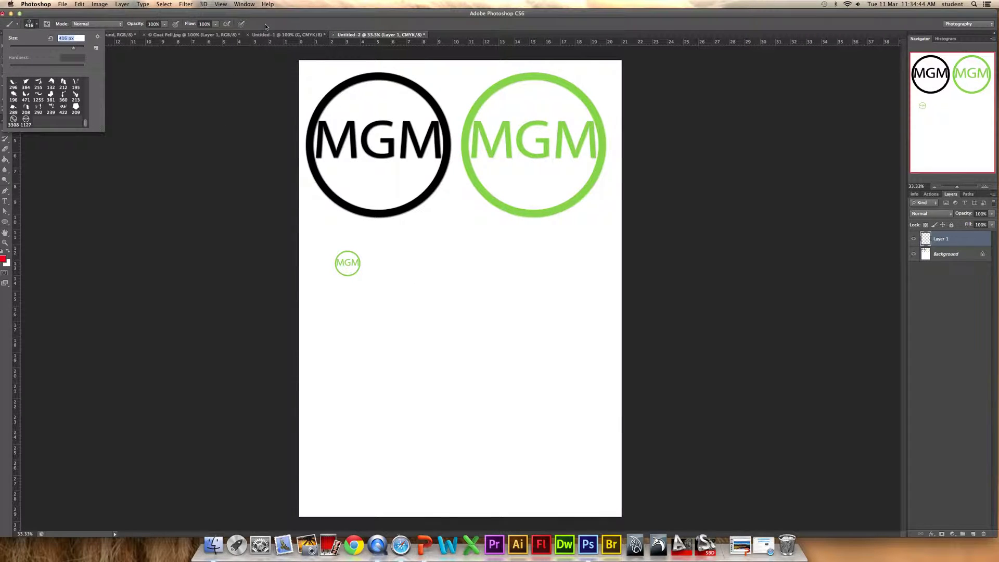
pyautogui.press(']')
pyautogui.click(557, 175)
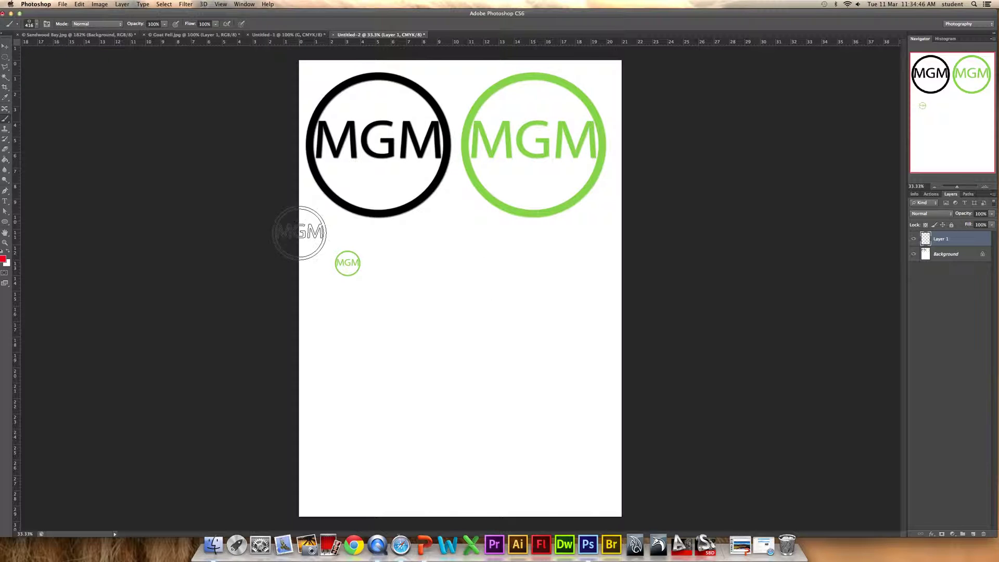
pyautogui.press(']')
pyautogui.press(']')
pyautogui.press(']')
pyautogui.press(']')
pyautogui.press(']')
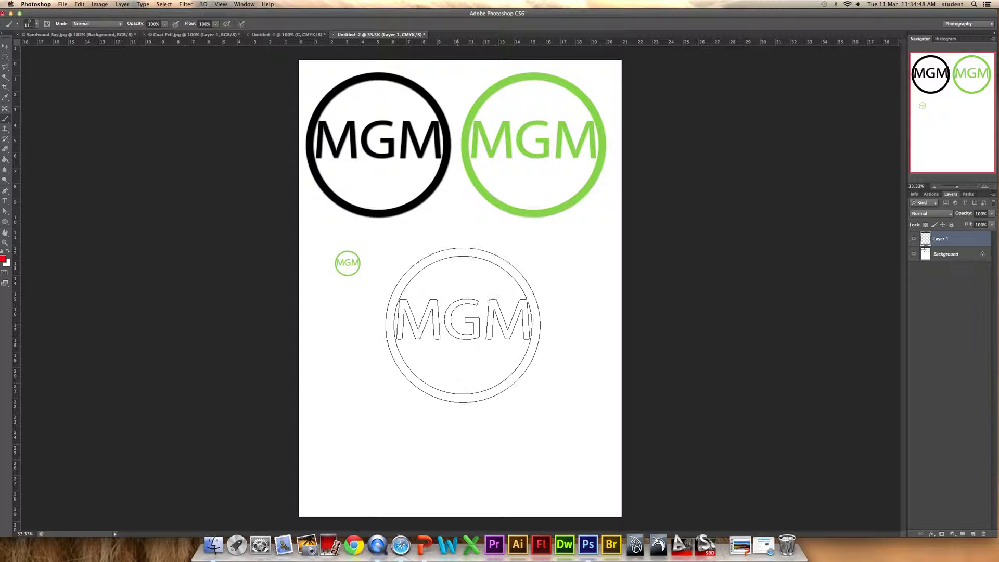
pyautogui.click(462, 325)
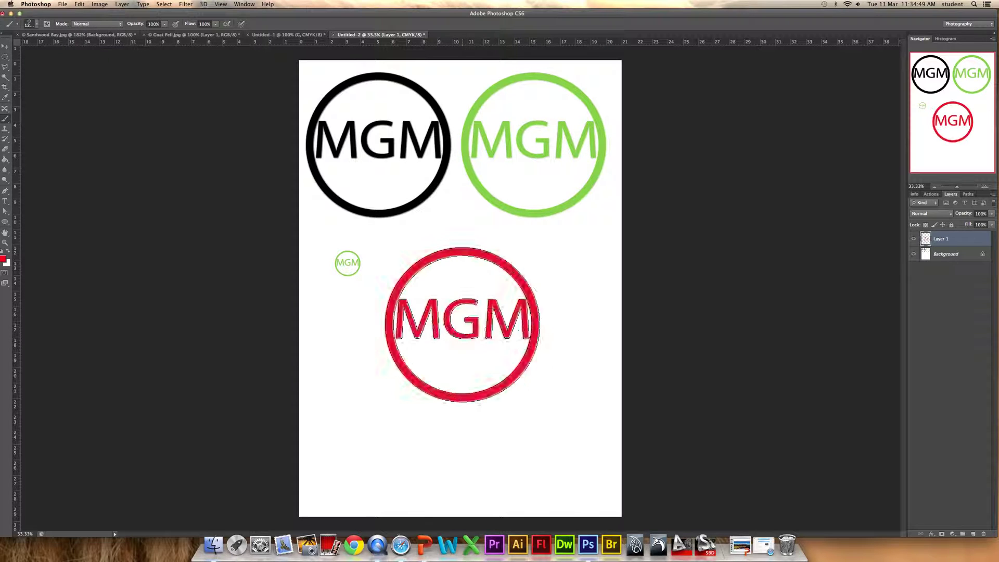
# - Try a black outside Stroke and a Drop Shadow on the red logo's layer, discard the layer style changes, and return to the Brush tool
pyautogui.doubleClick(966, 238)
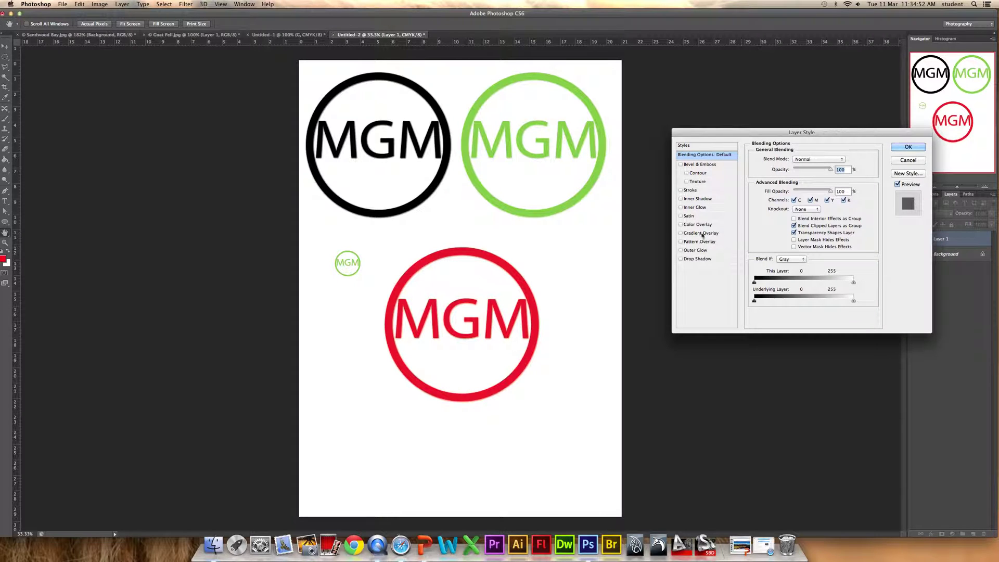
pyautogui.click(691, 191)
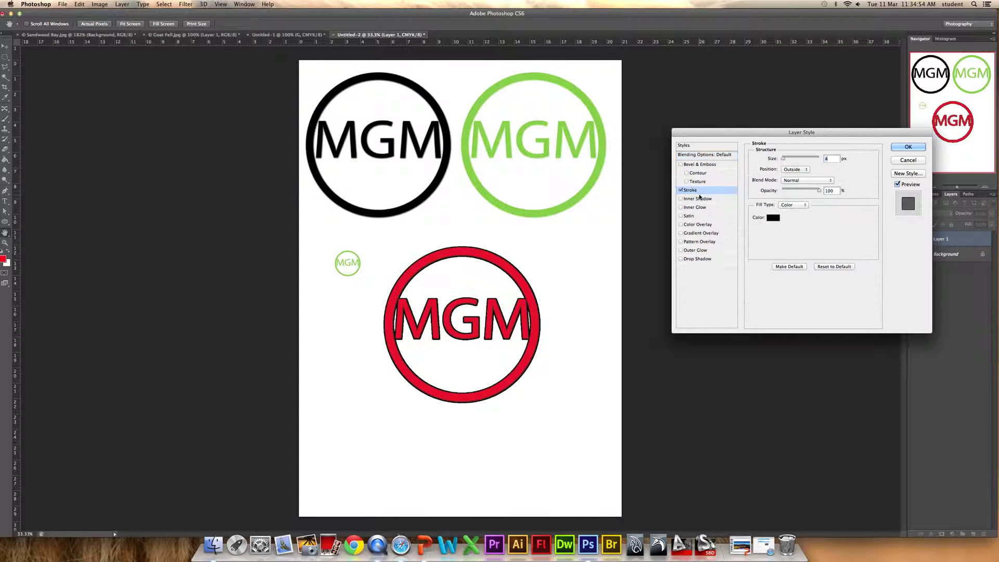
pyautogui.click(681, 190)
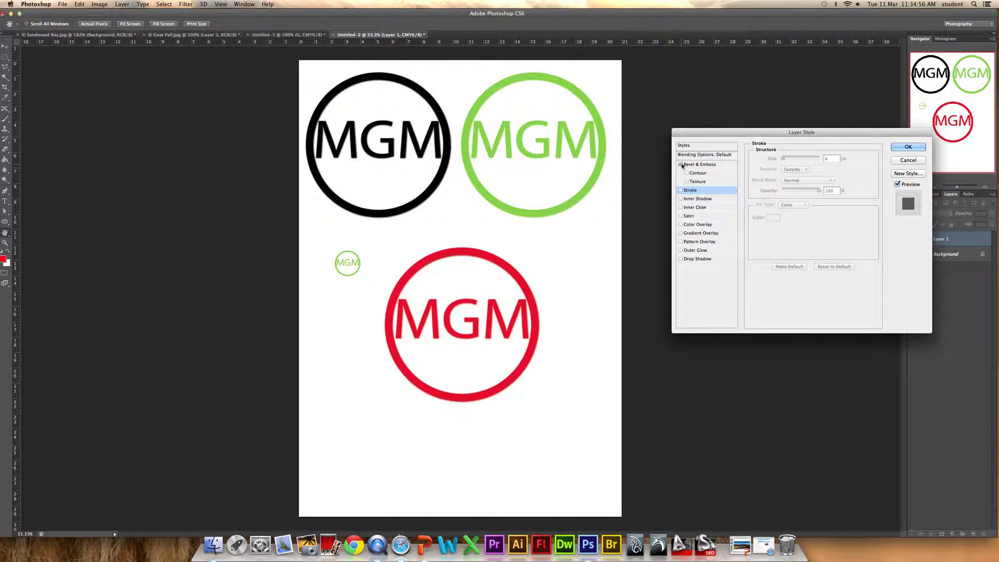
pyautogui.click(681, 165)
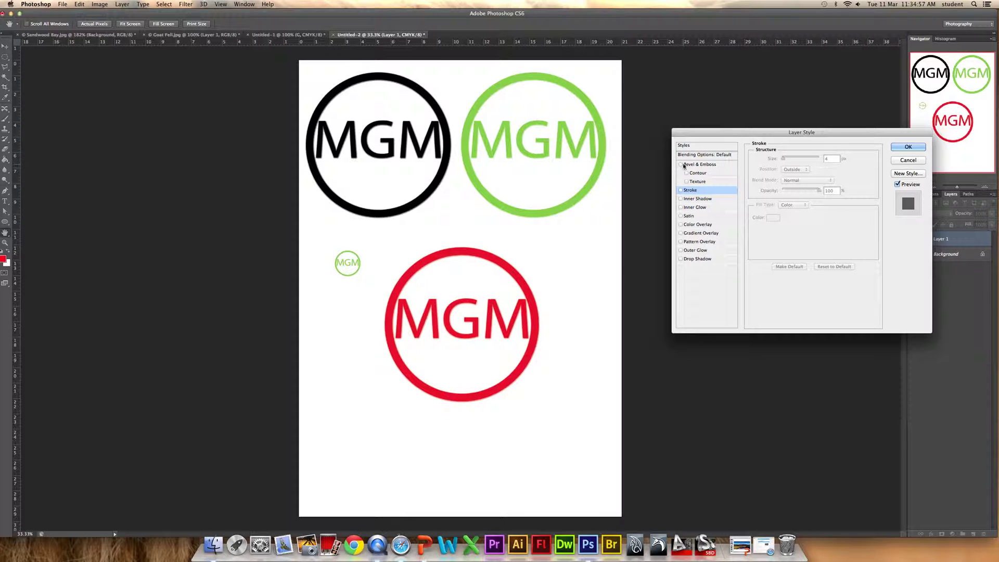
pyautogui.click(681, 259)
pyautogui.click(681, 259)
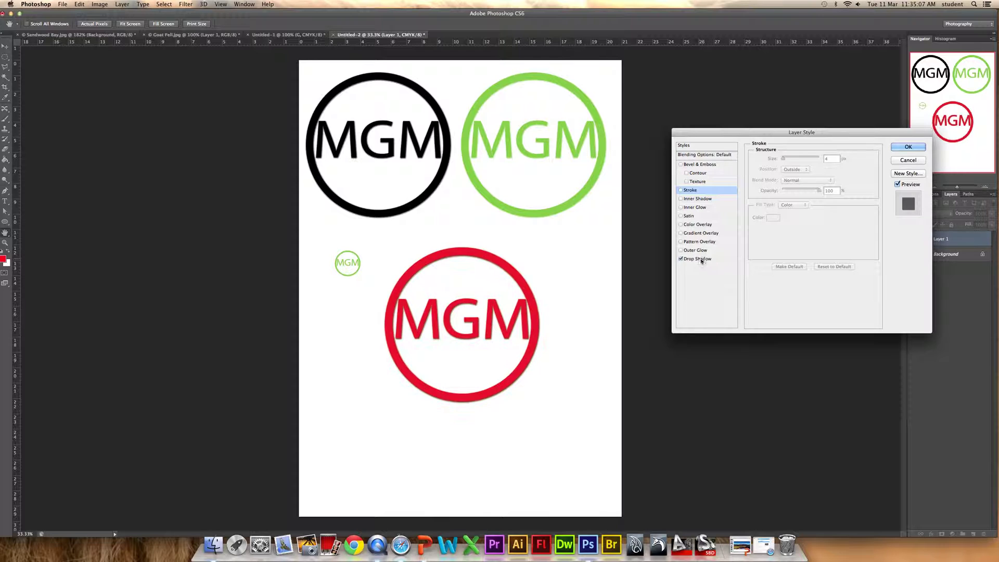
pyautogui.click(680, 191)
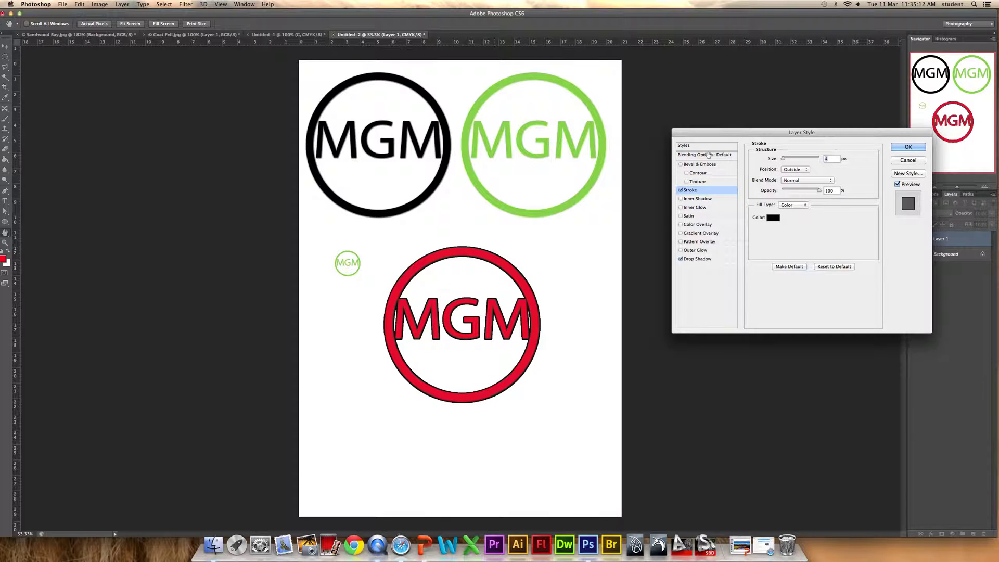
pyautogui.click(908, 160)
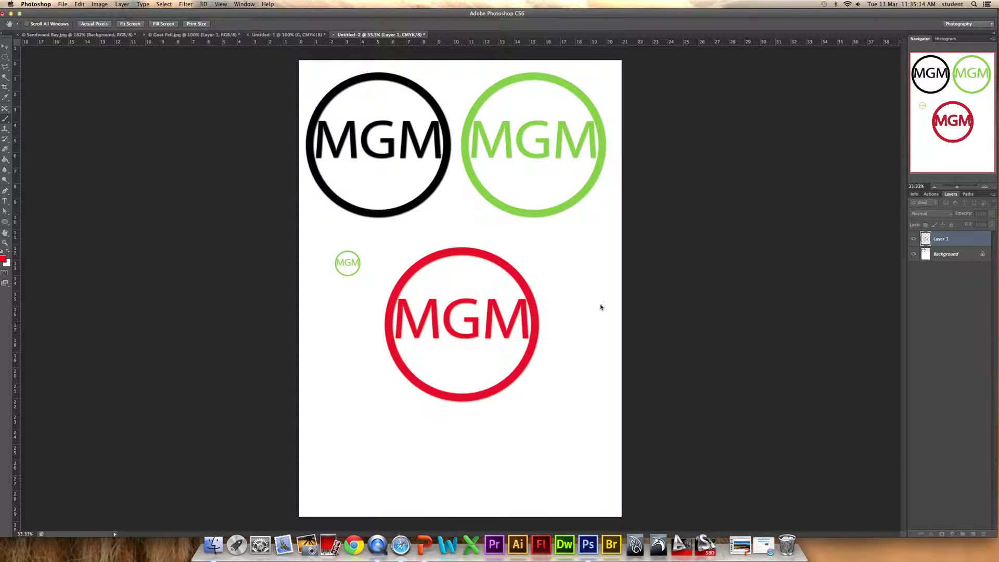
pyautogui.press('b')
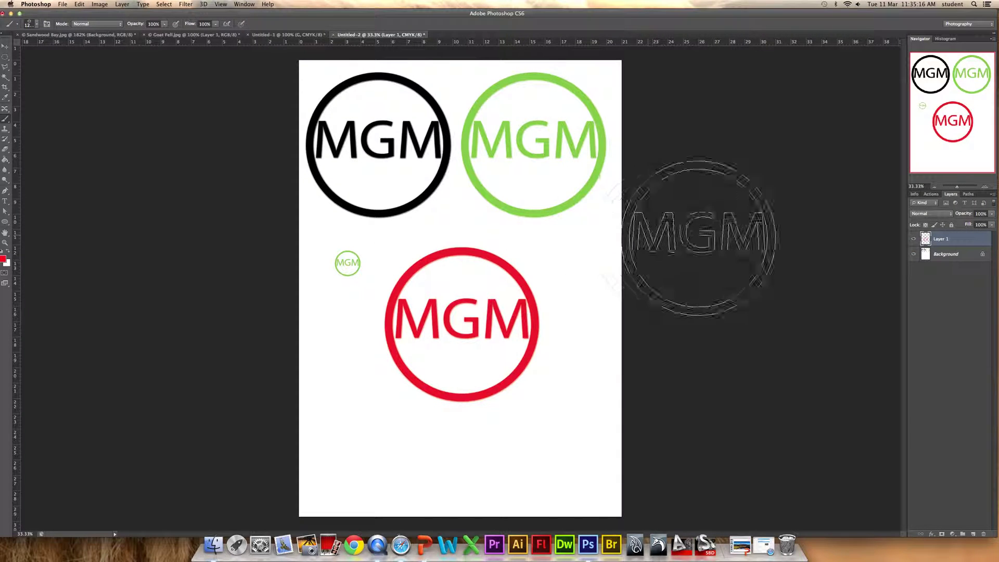